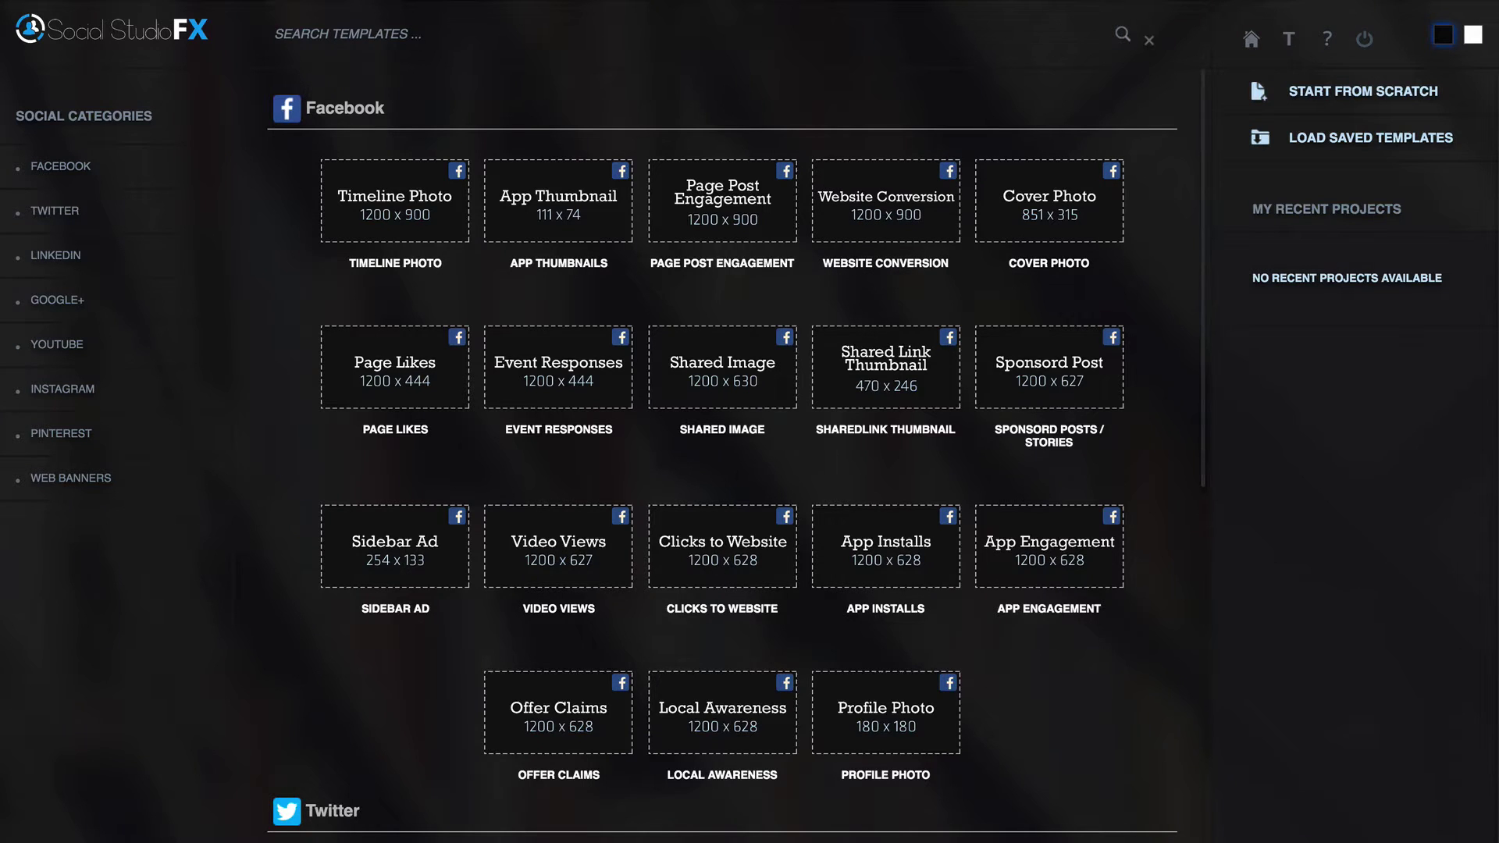
Switch the interface back to the dark theme and reveal the Custom Template option
{"action": "left_click", "coordinate": [1474, 36]}
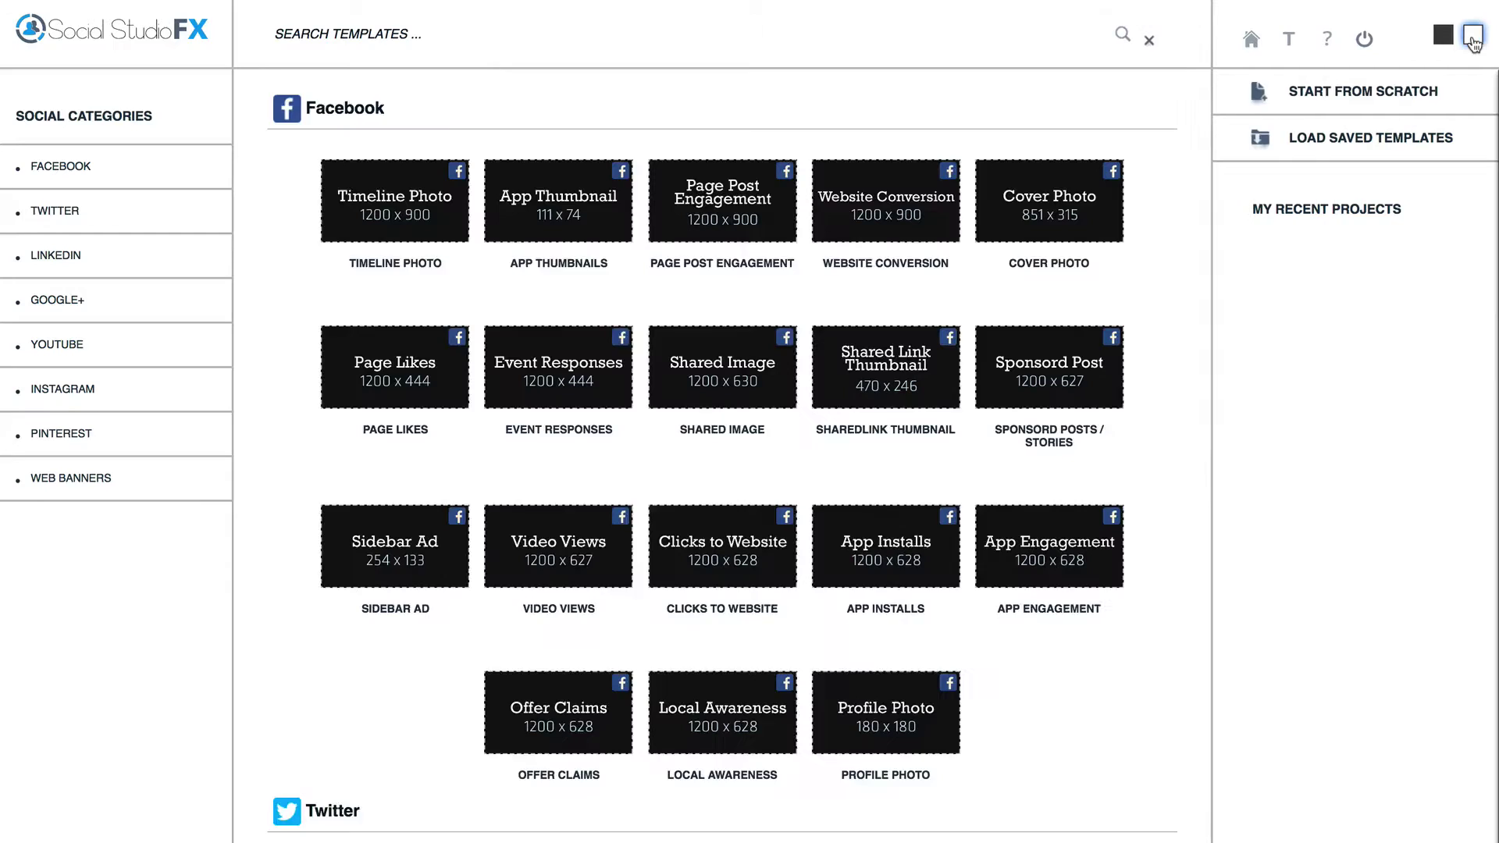
{"action": "left_click", "coordinate": [1445, 39]}
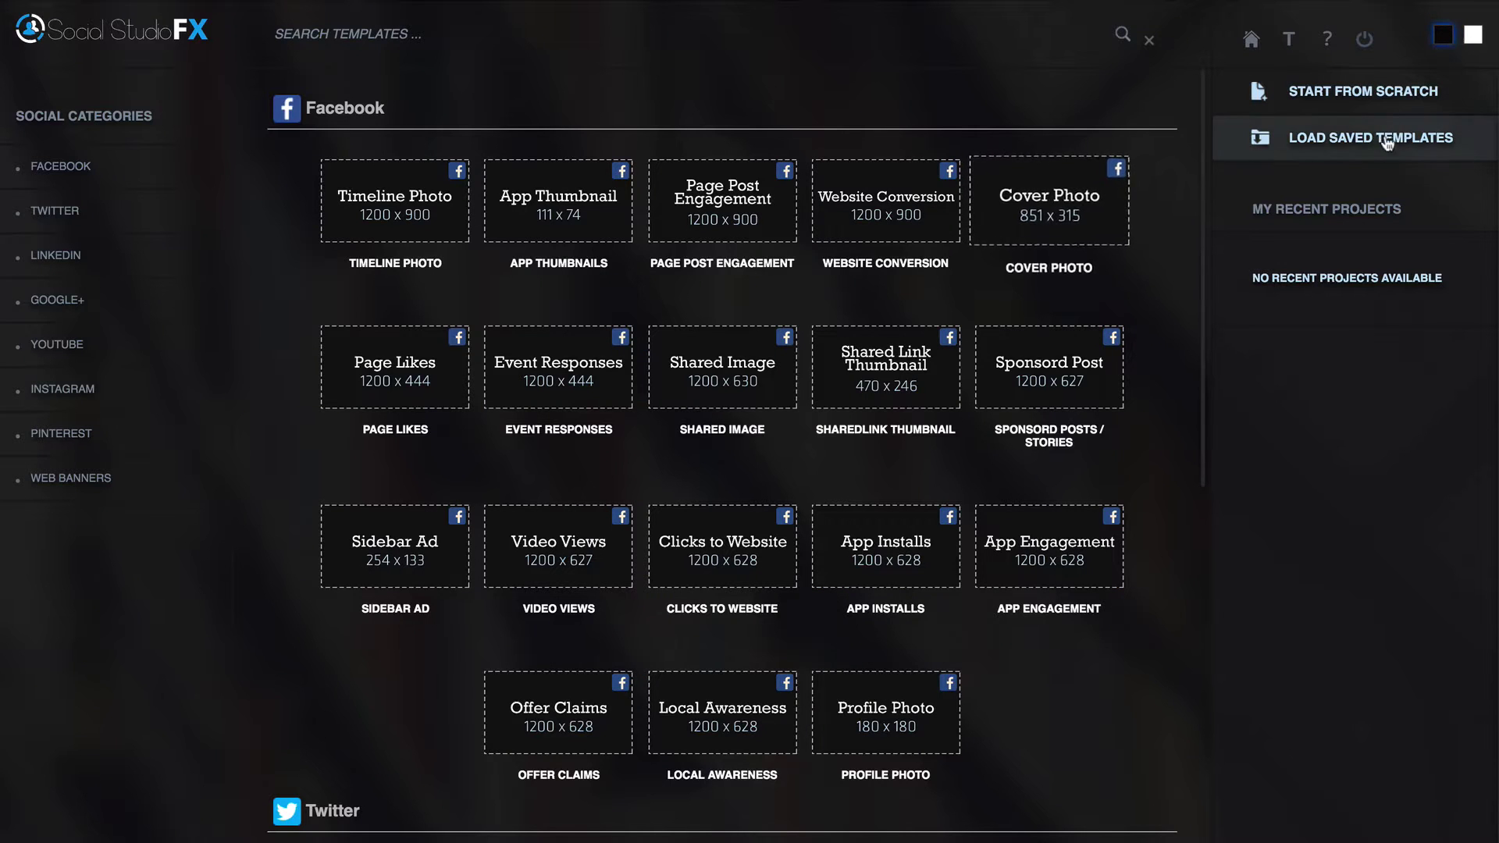
{"action": "left_click", "coordinate": [1378, 94]}
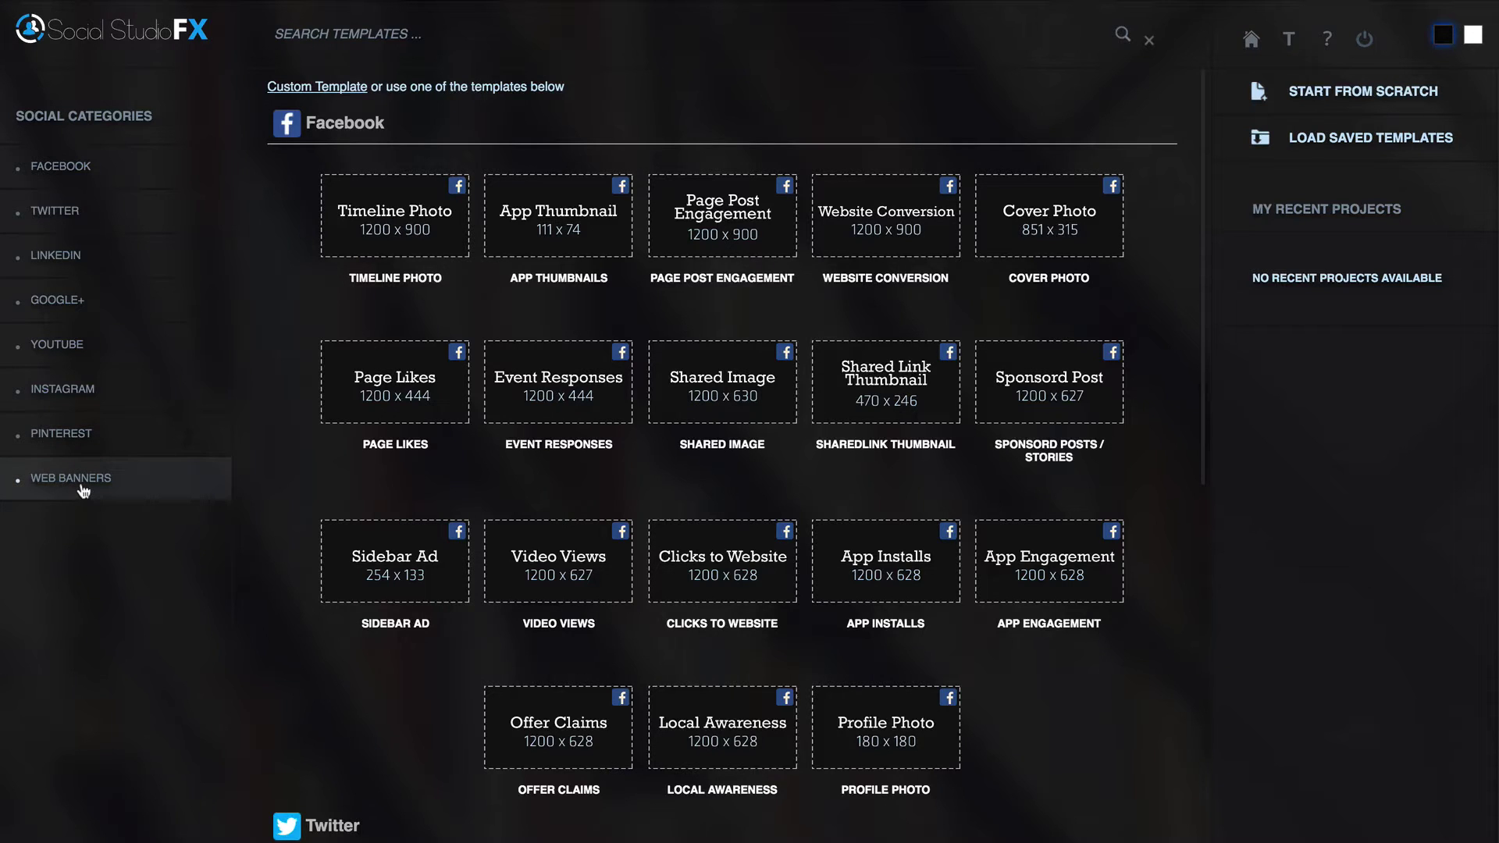
Start a YouTube Channel 2560x1440 design, search themes for 'video' and browse E-Business & E-Marketing
{"action": "left_click", "coordinate": [60, 348]}
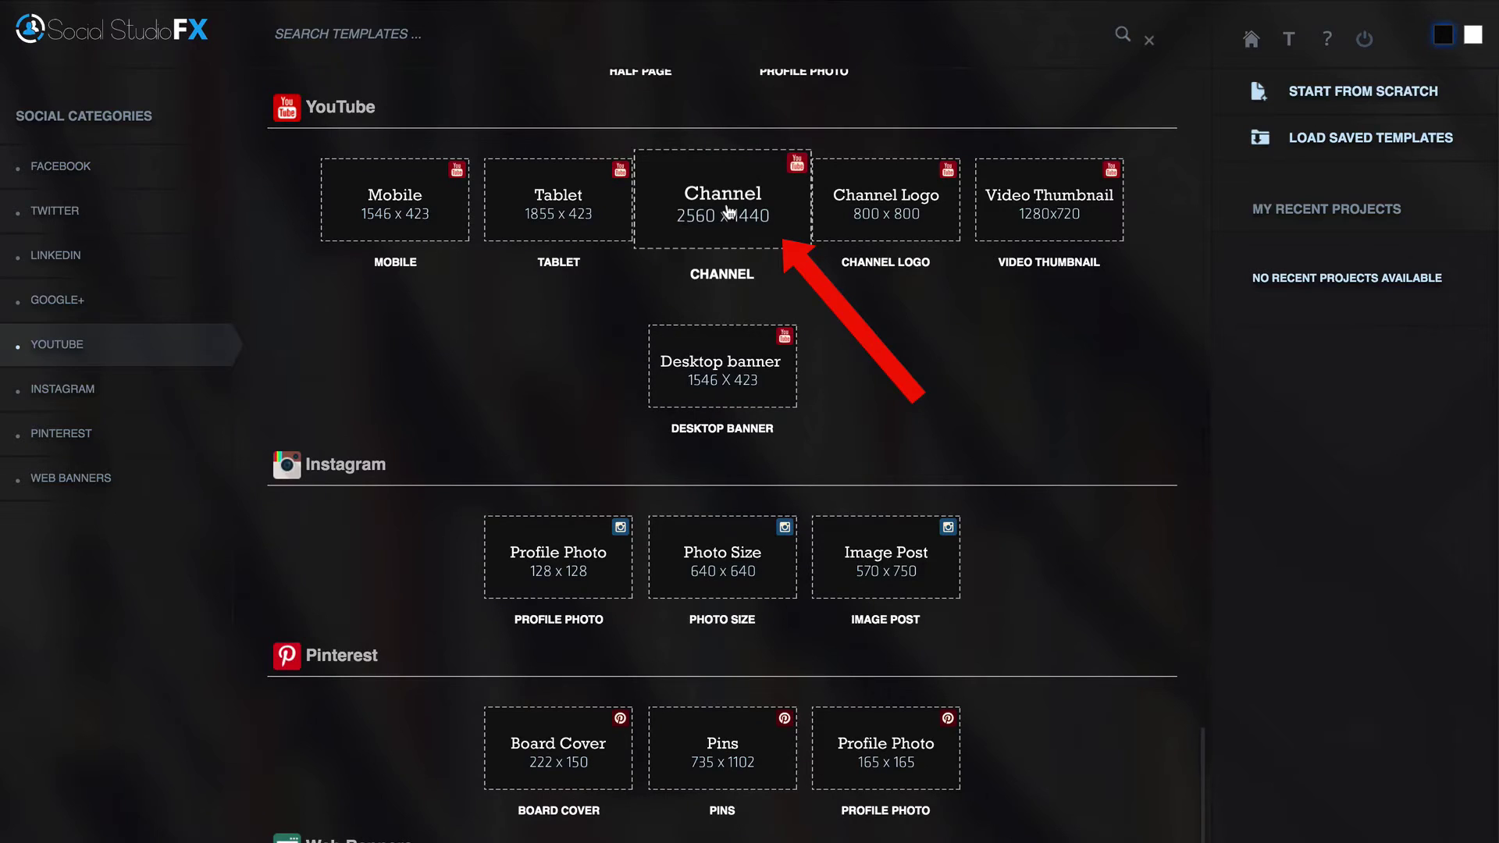
{"action": "left_click", "coordinate": [728, 212]}
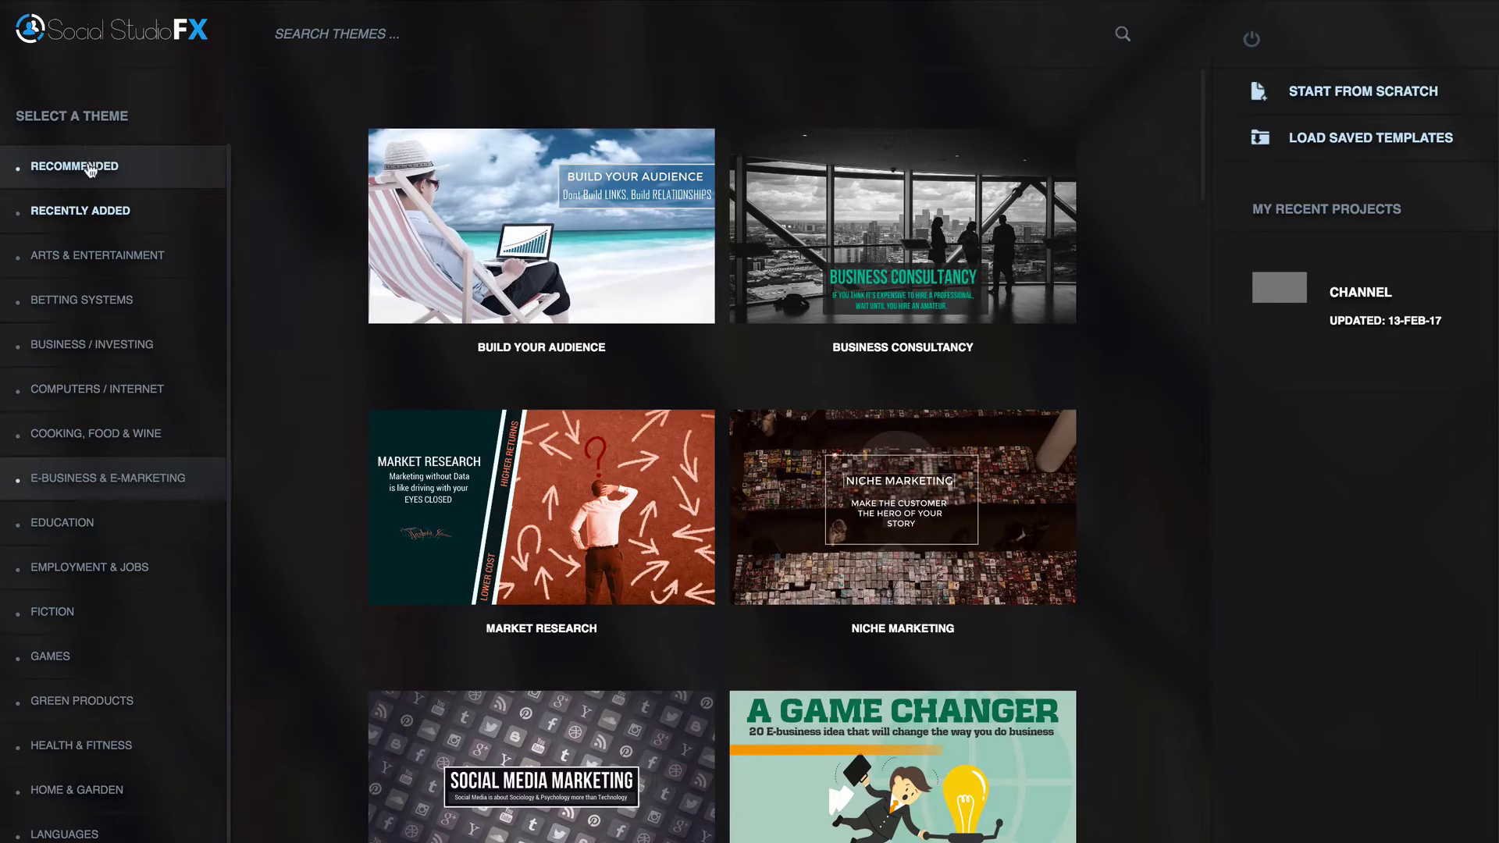
{"action": "left_click", "coordinate": [304, 32]}
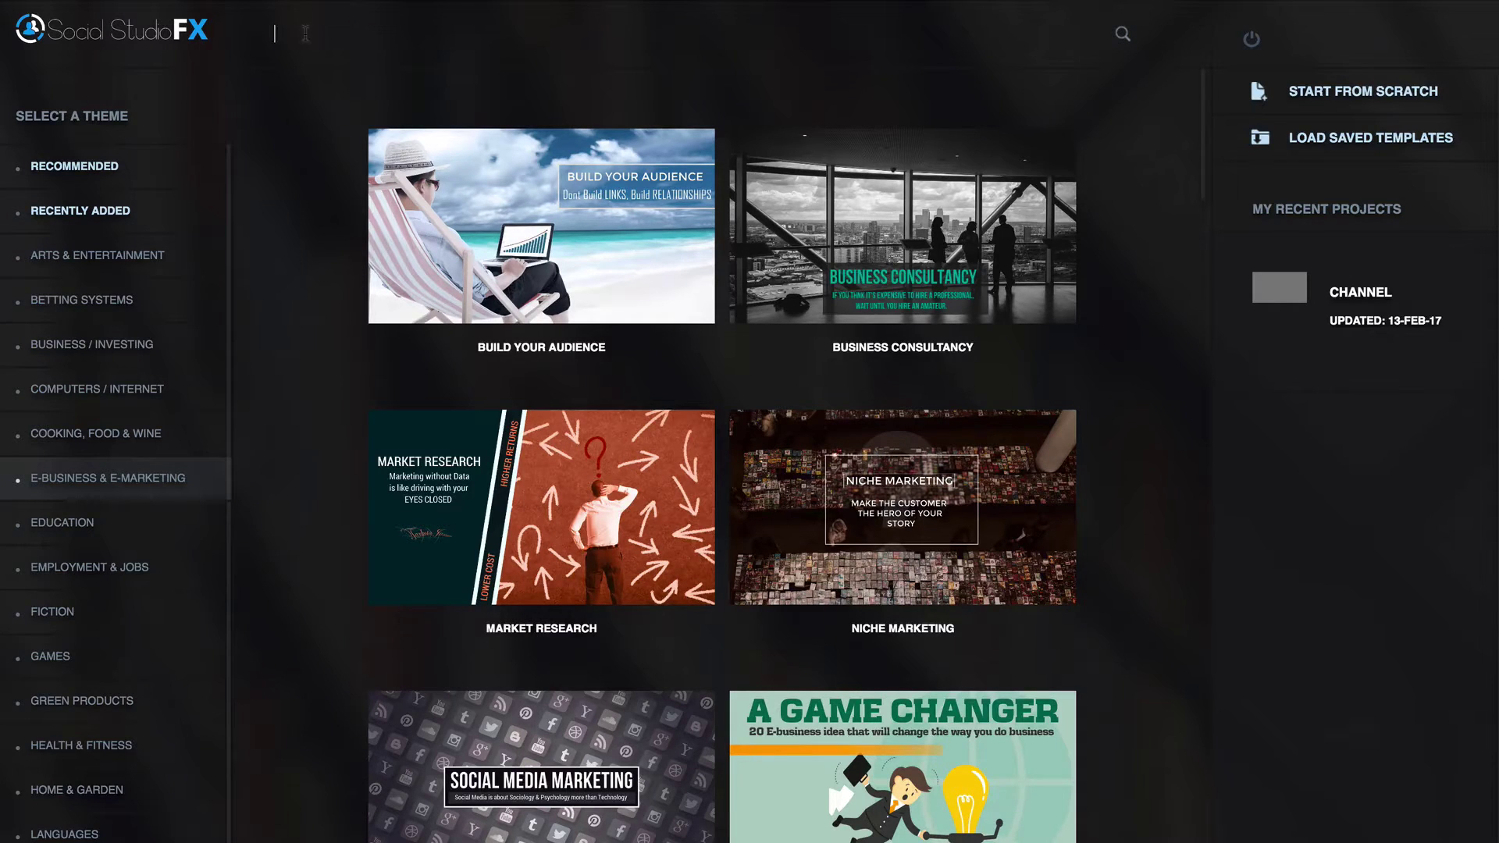
{"action": "type", "text": "video"}
{"action": "key", "text": "Return"}
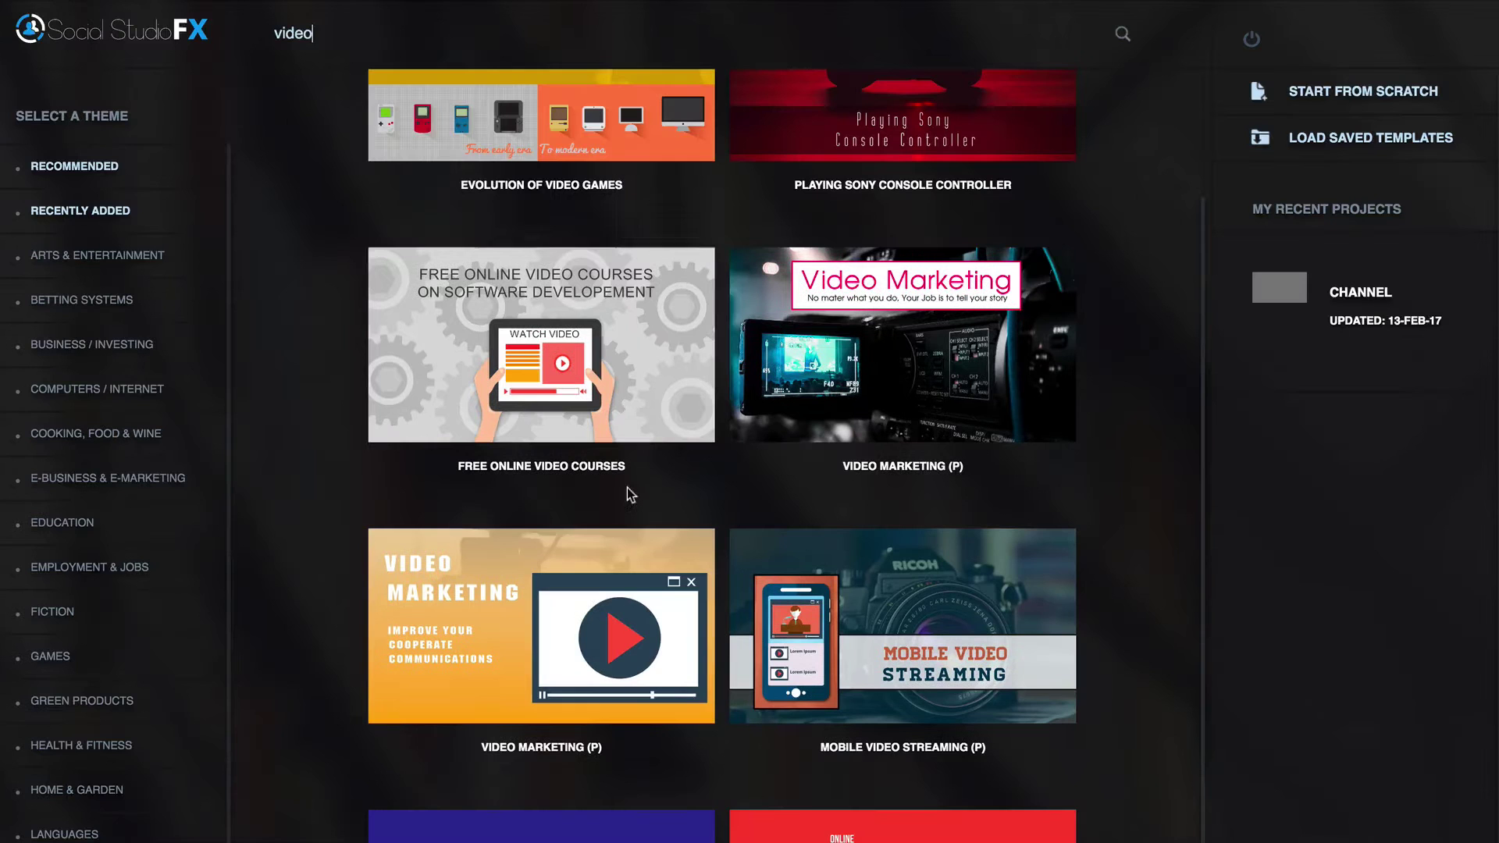
{"action": "left_click", "coordinate": [99, 480]}
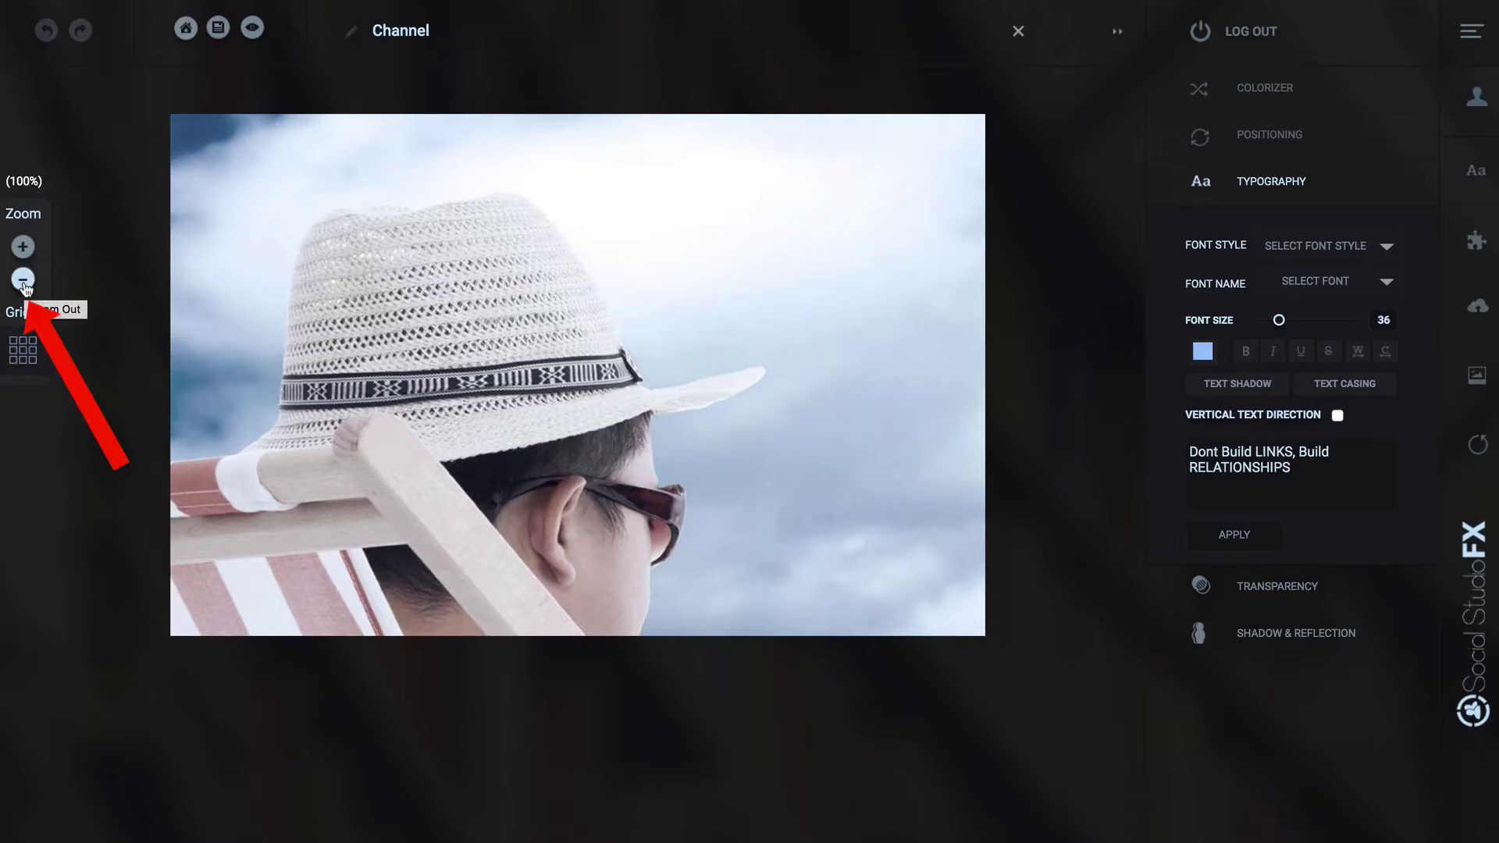
Zoom out to fit the banner, then browse the 3D, arrow, box, calendar and icon clipart categories
{"action": "left_click", "coordinate": [24, 281]}
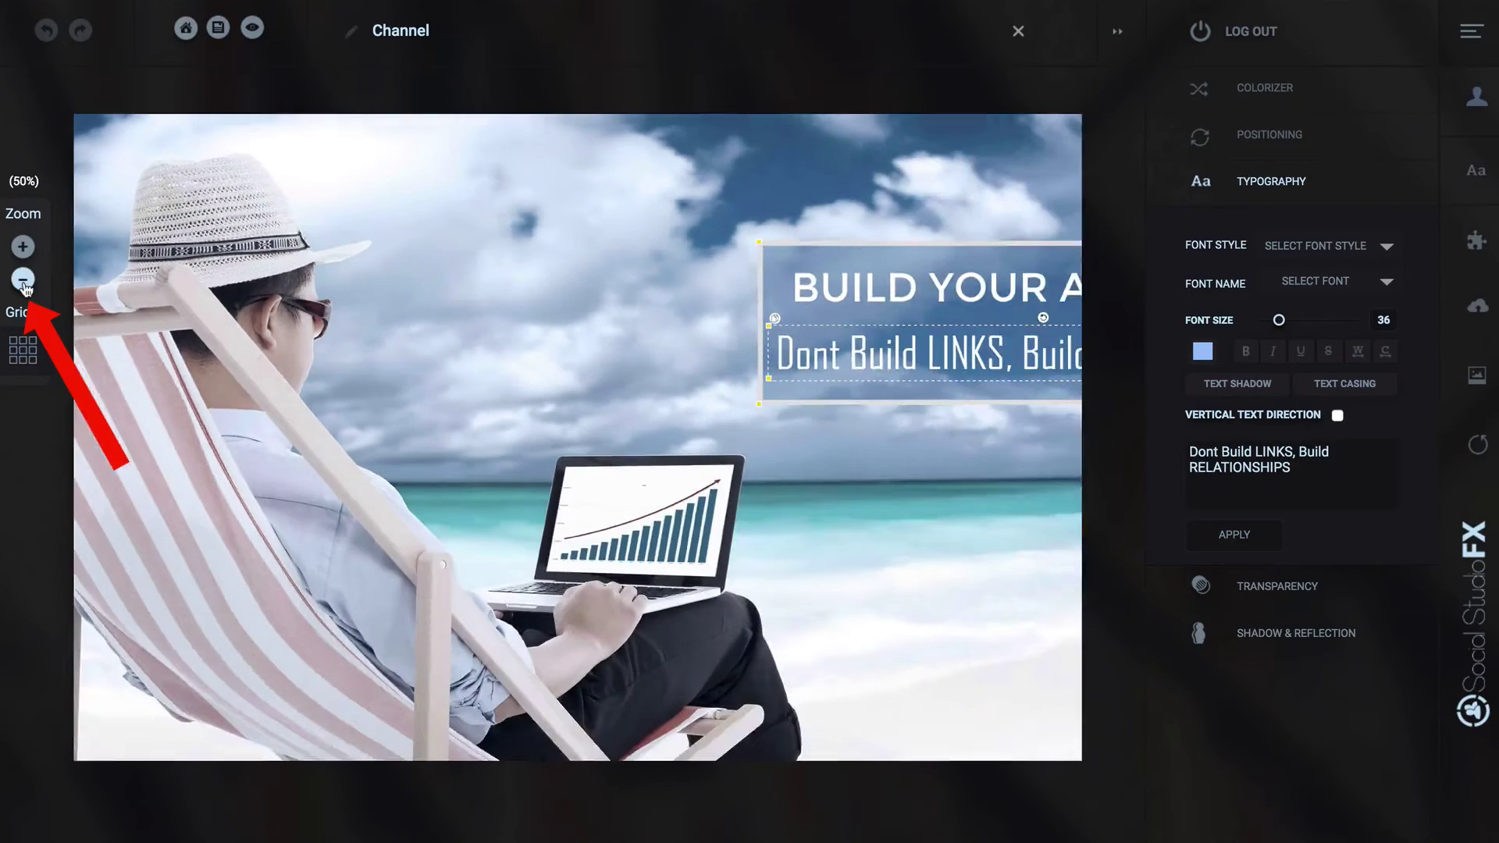
{"action": "left_click", "coordinate": [23, 281]}
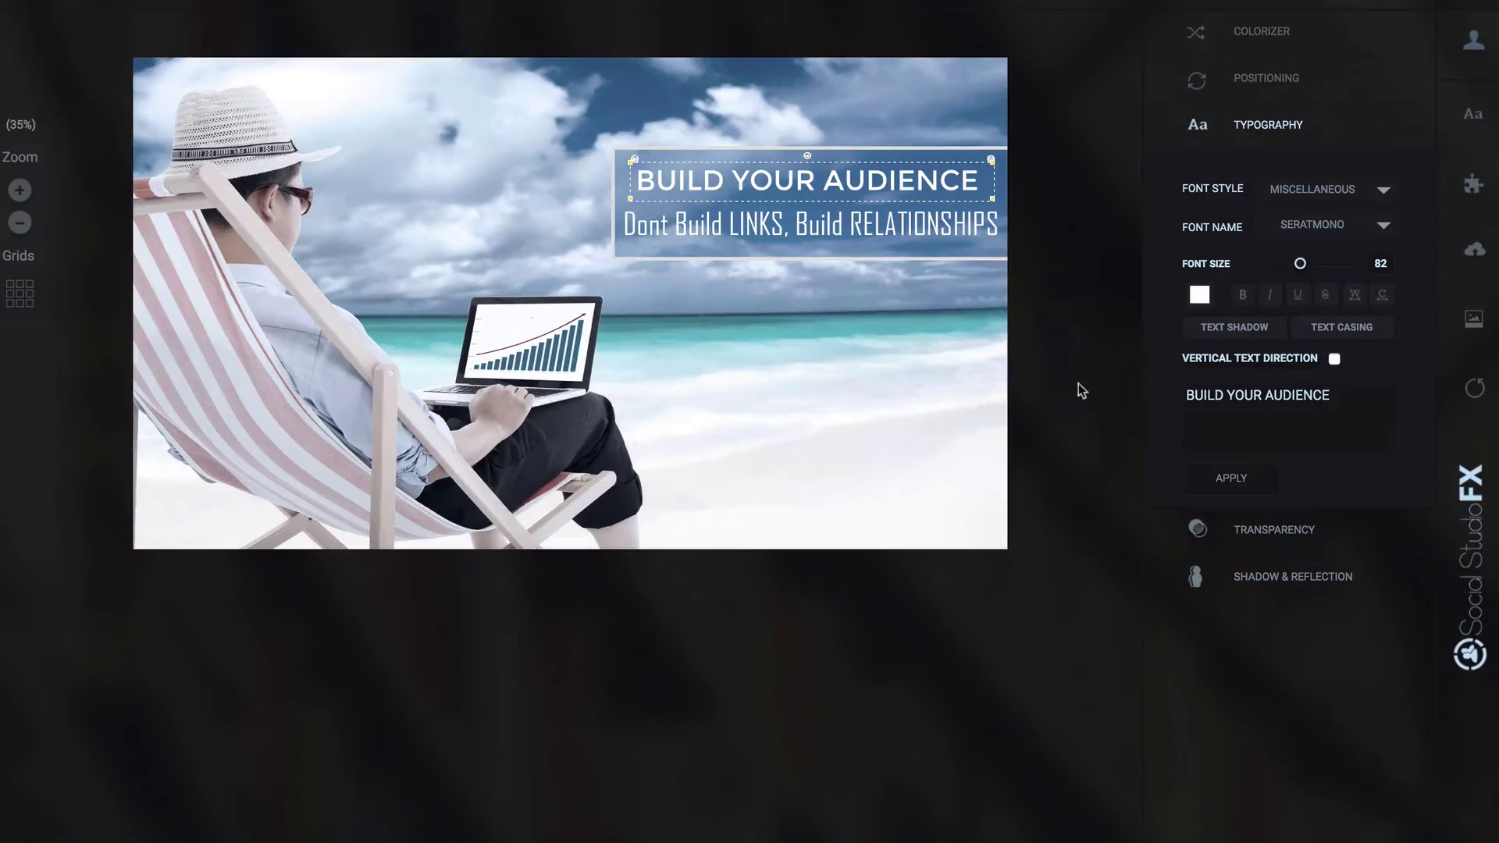
{"action": "left_click", "coordinate": [1469, 189]}
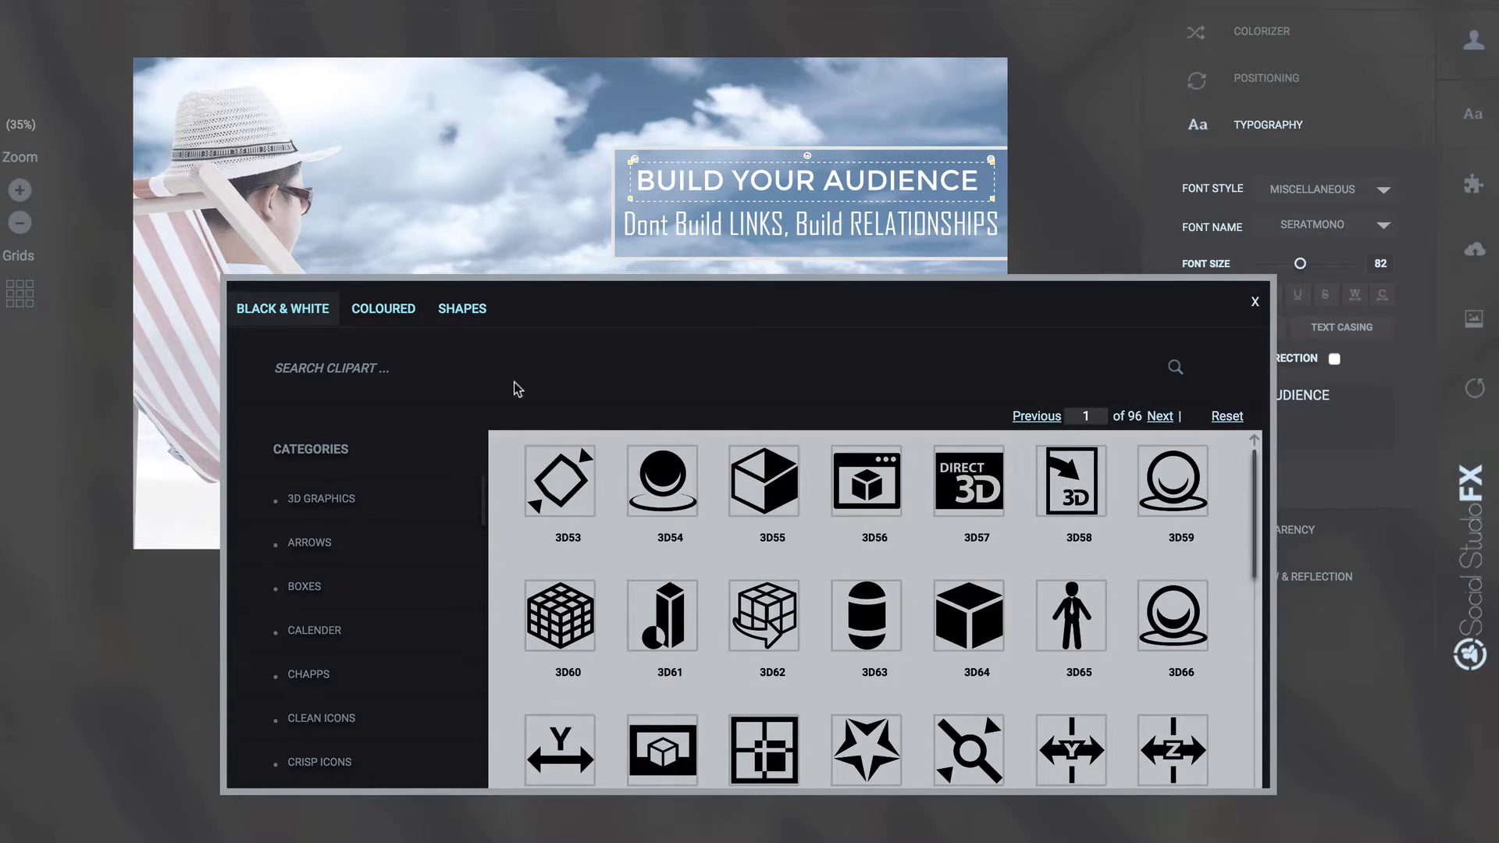
{"action": "left_click", "coordinate": [312, 508]}
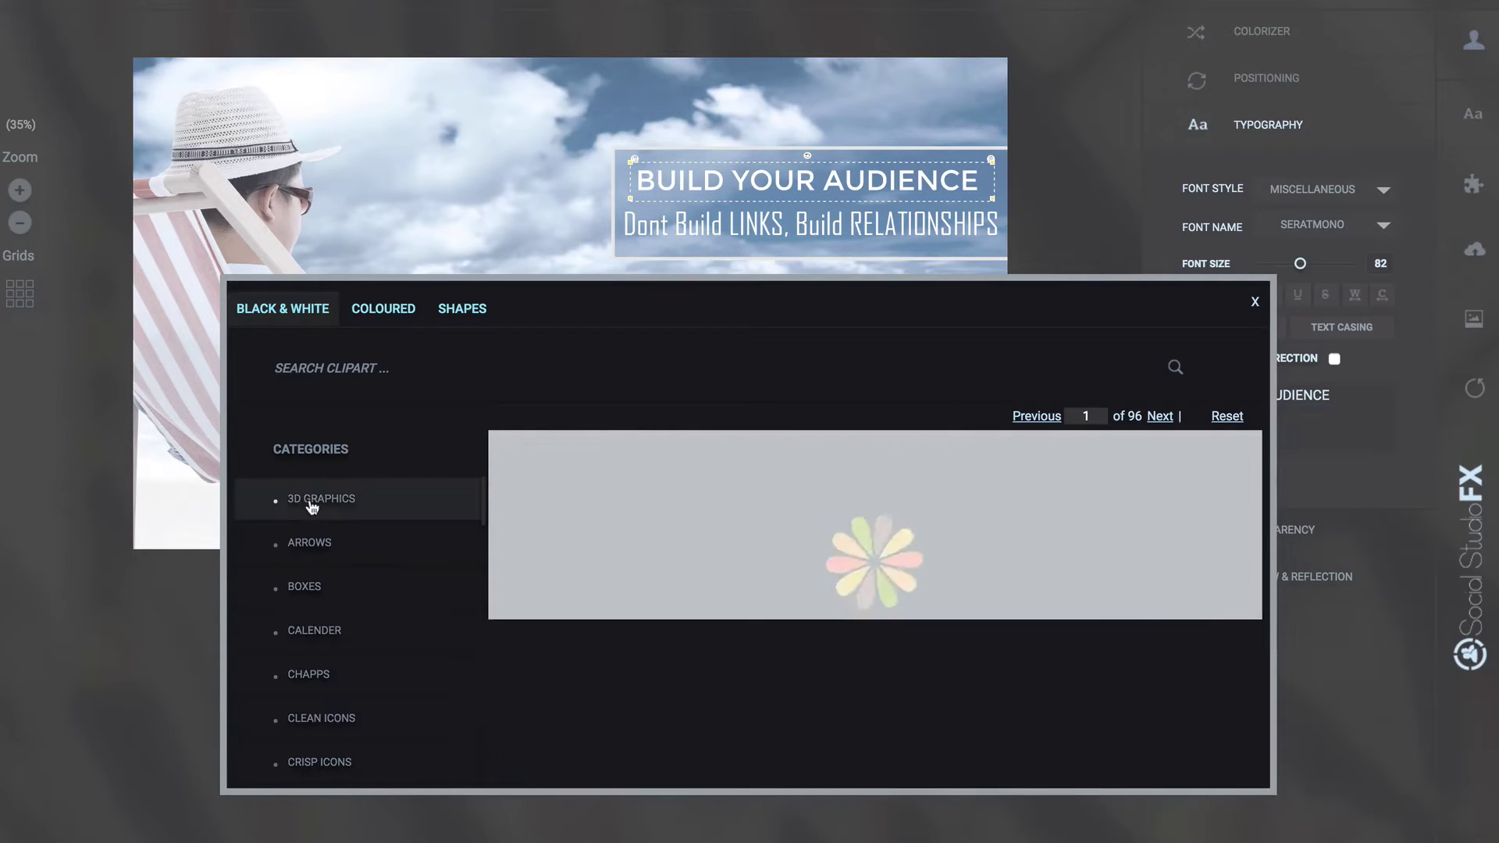
{"action": "left_click", "coordinate": [309, 545]}
{"action": "left_click", "coordinate": [301, 587]}
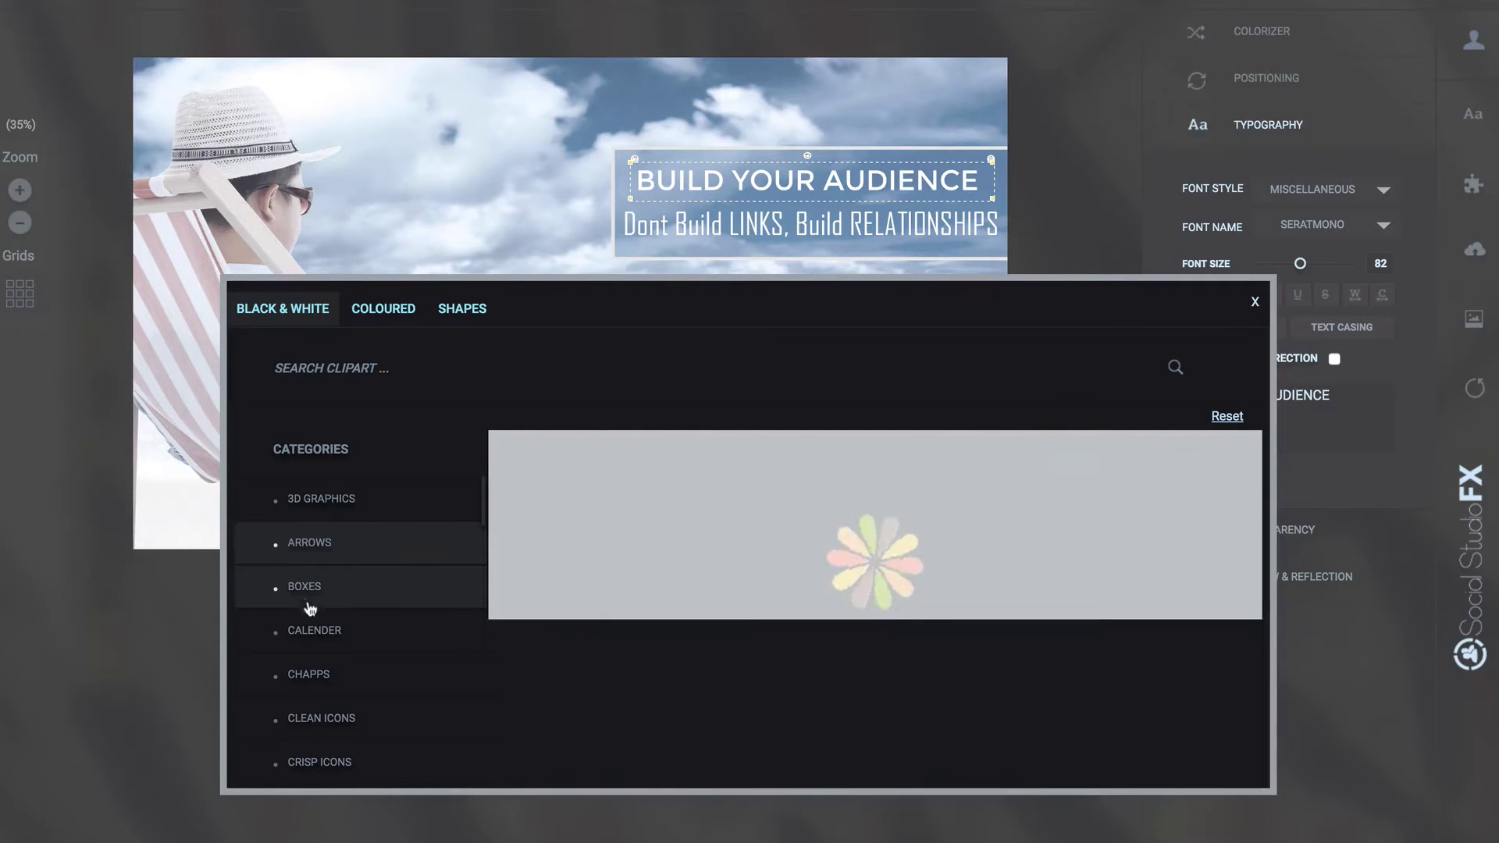
{"action": "left_click", "coordinate": [314, 633]}
{"action": "left_click", "coordinate": [315, 676]}
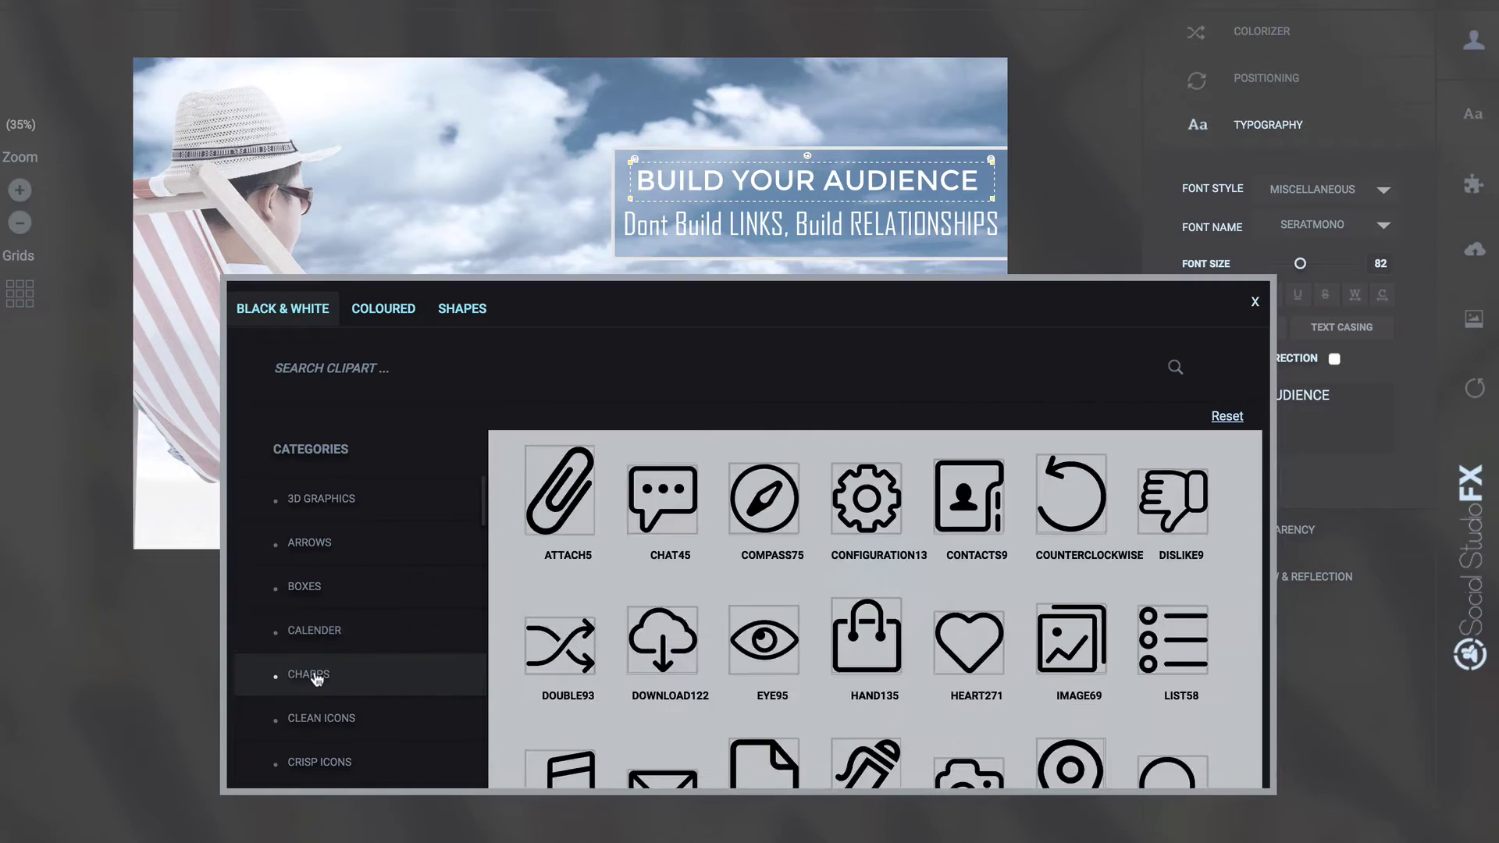
{"action": "left_click", "coordinate": [332, 727]}
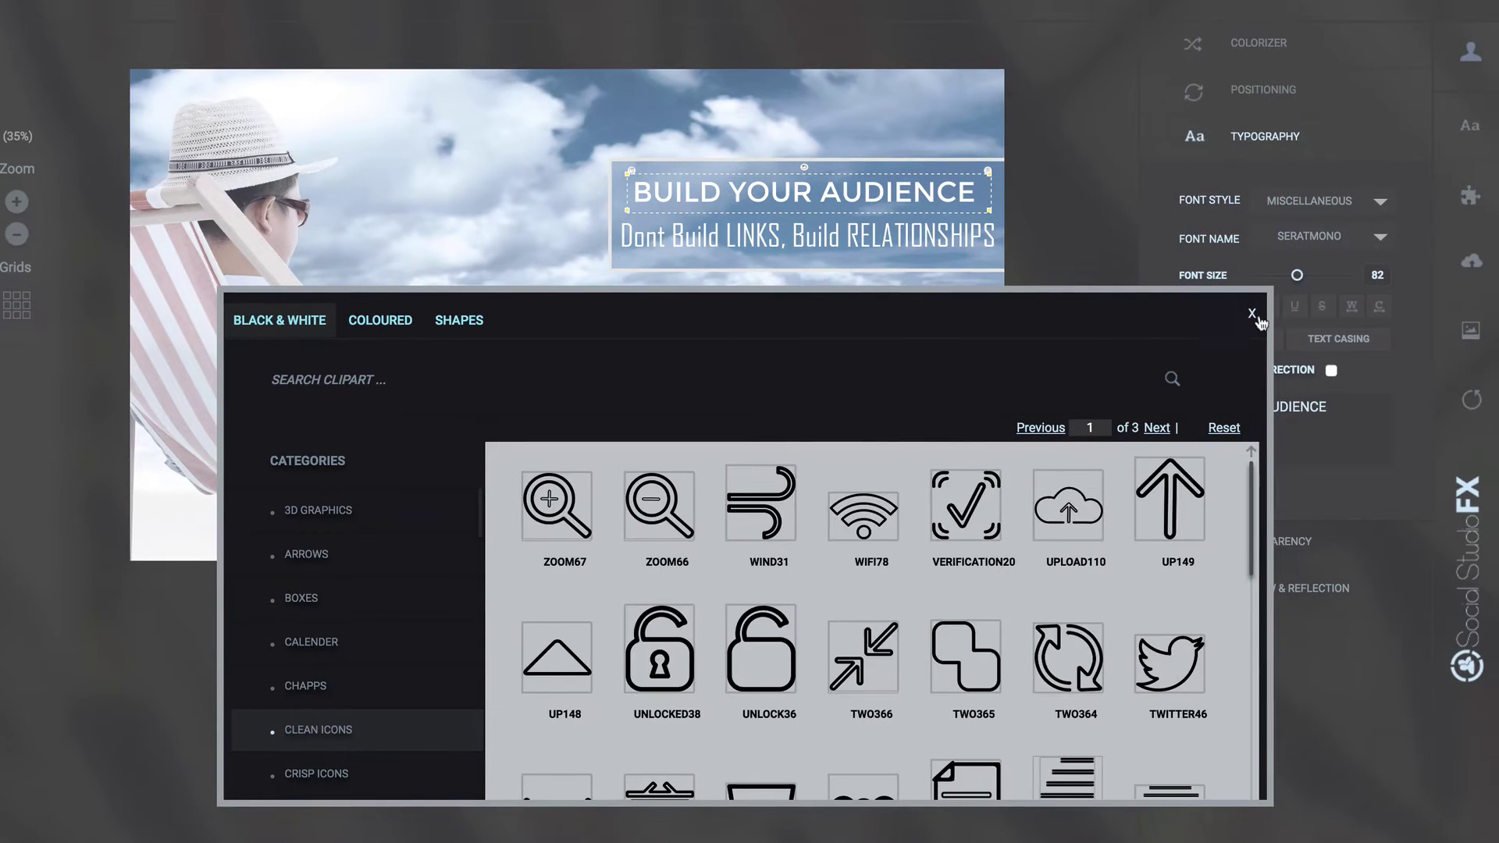
{"action": "left_click", "coordinate": [1252, 315]}
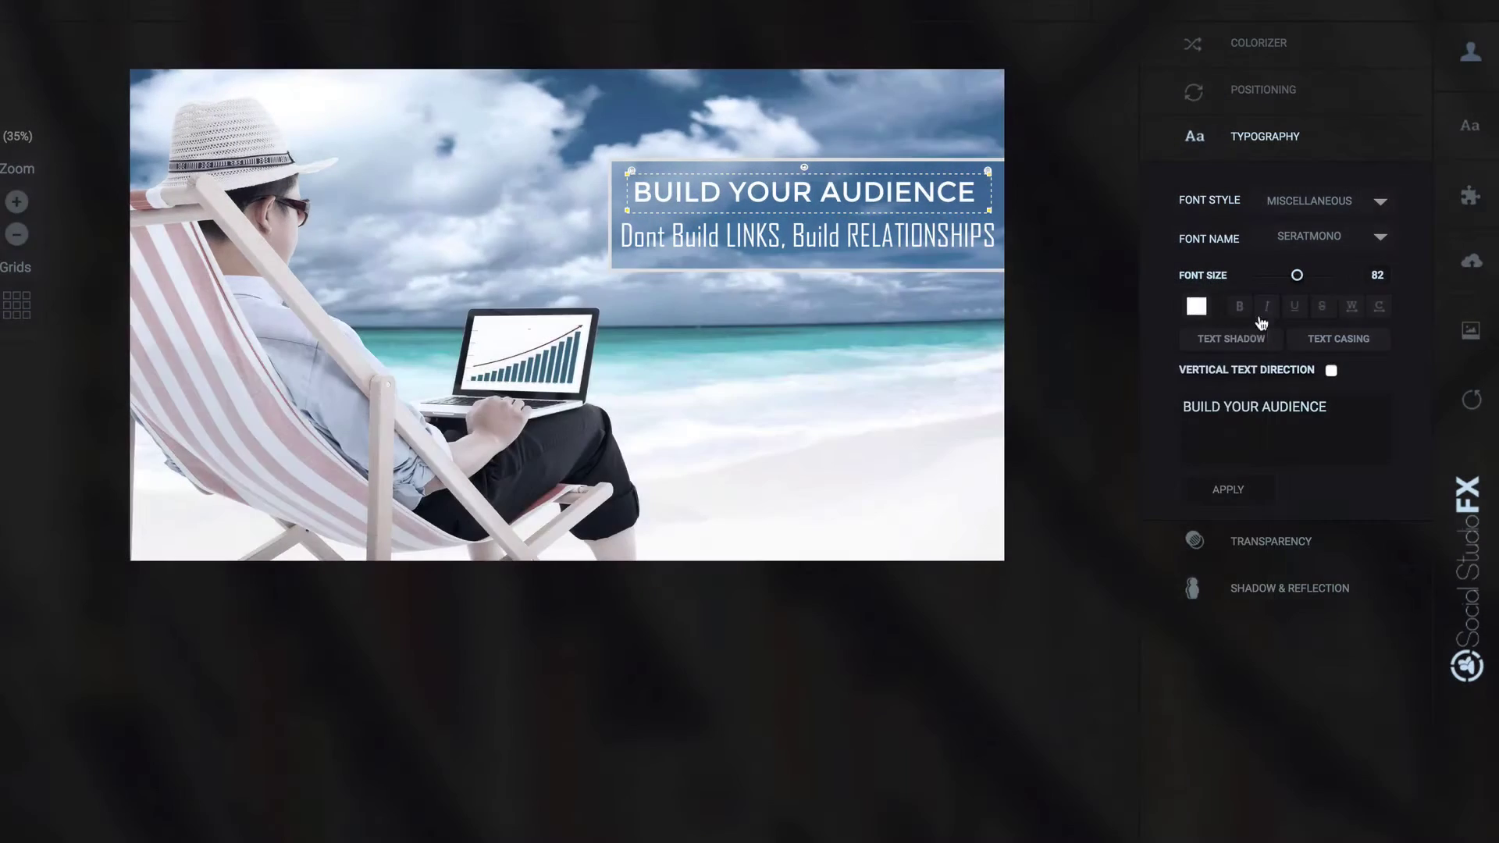
Search the stock image library for 'mount', review the stock account sources, then close it
{"action": "left_click", "coordinate": [1472, 264]}
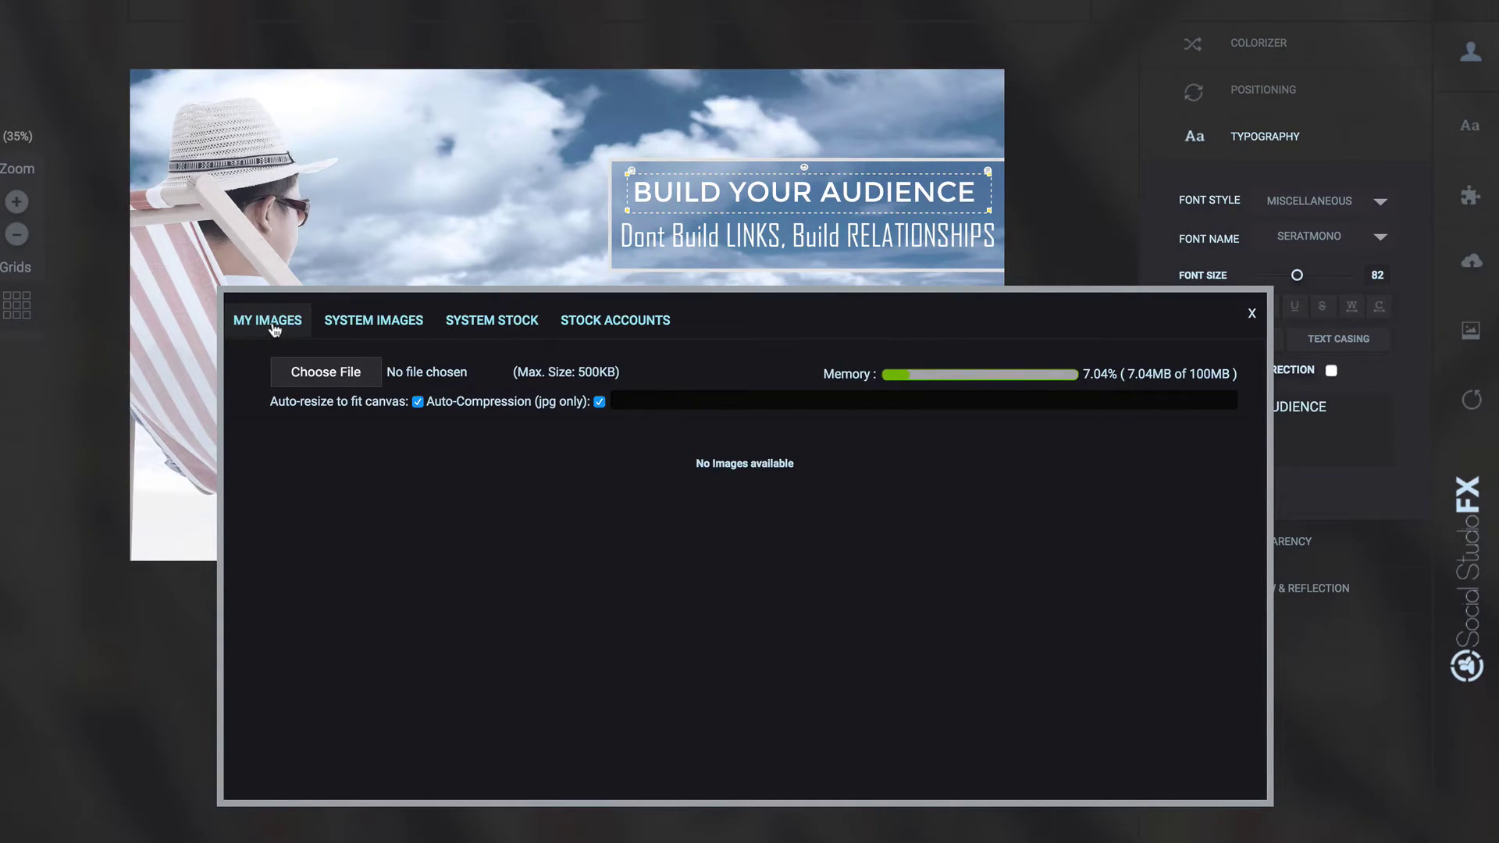
{"action": "left_click", "coordinate": [506, 326]}
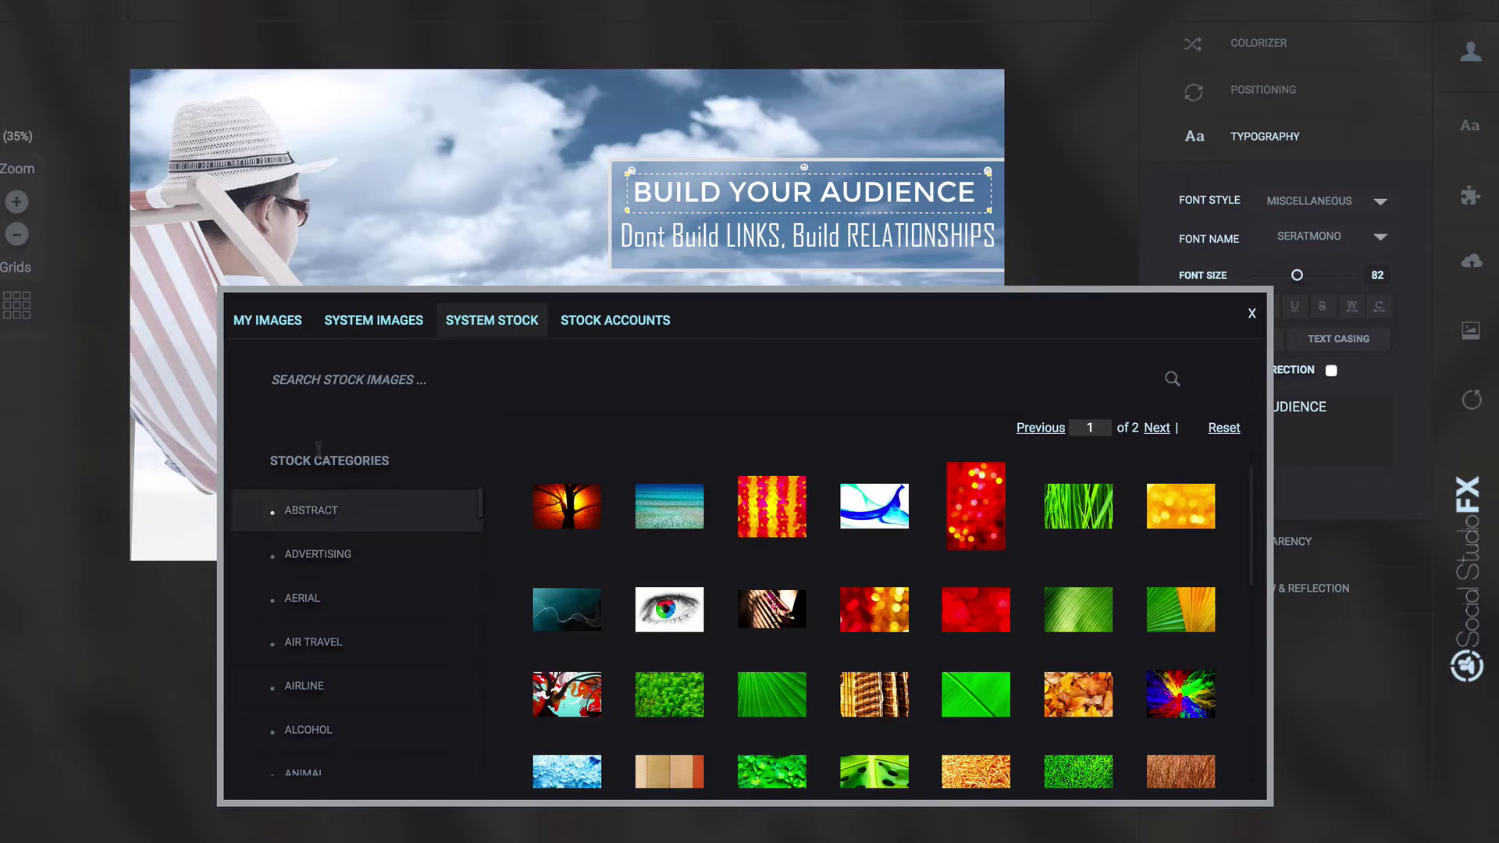
{"action": "left_click", "coordinate": [339, 381]}
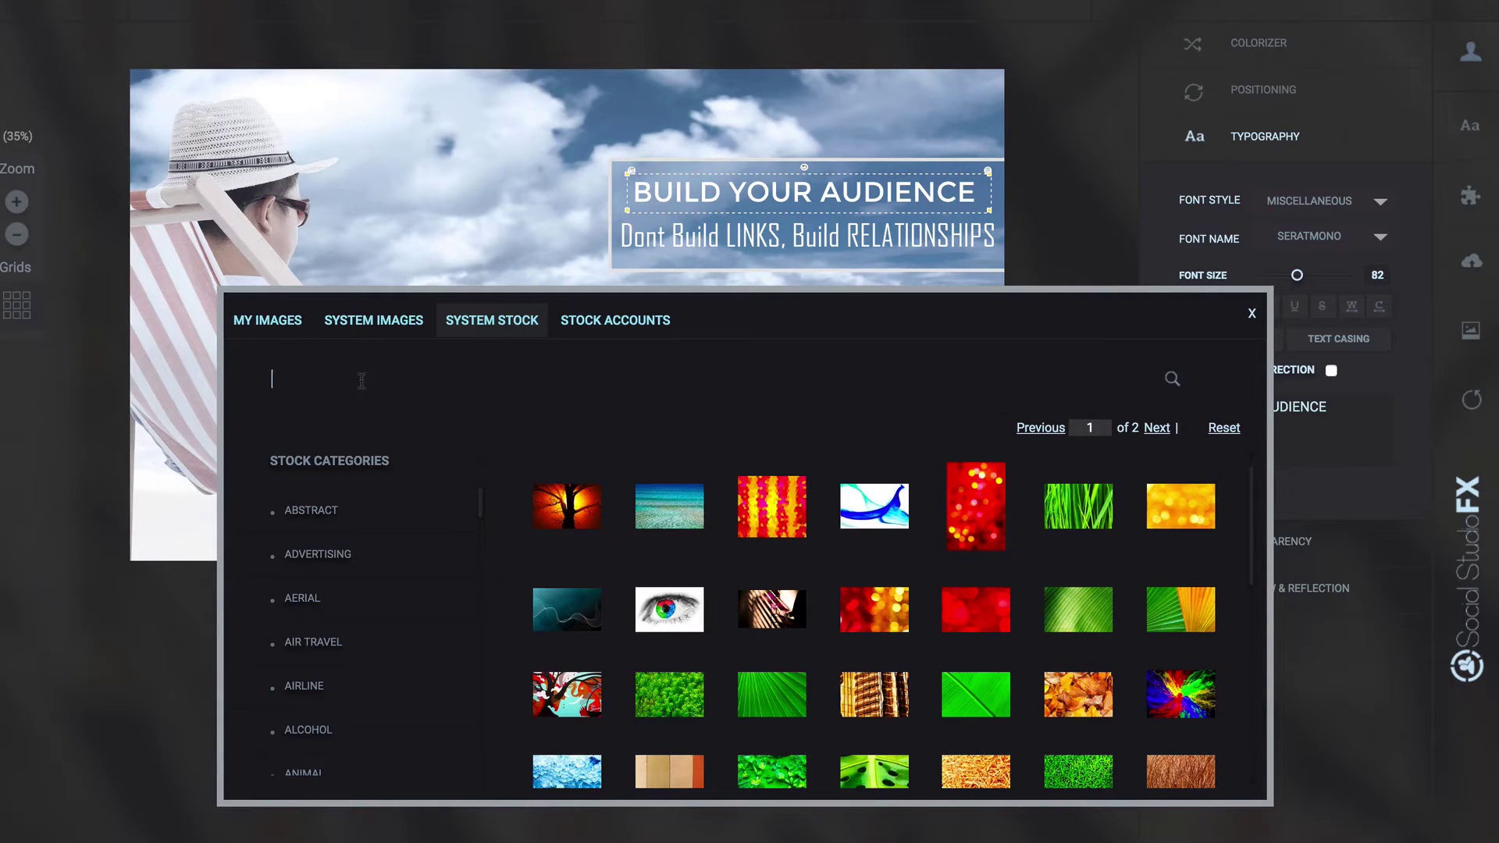
{"action": "type", "text": "mountain"}
{"action": "left_click", "coordinate": [1172, 380]}
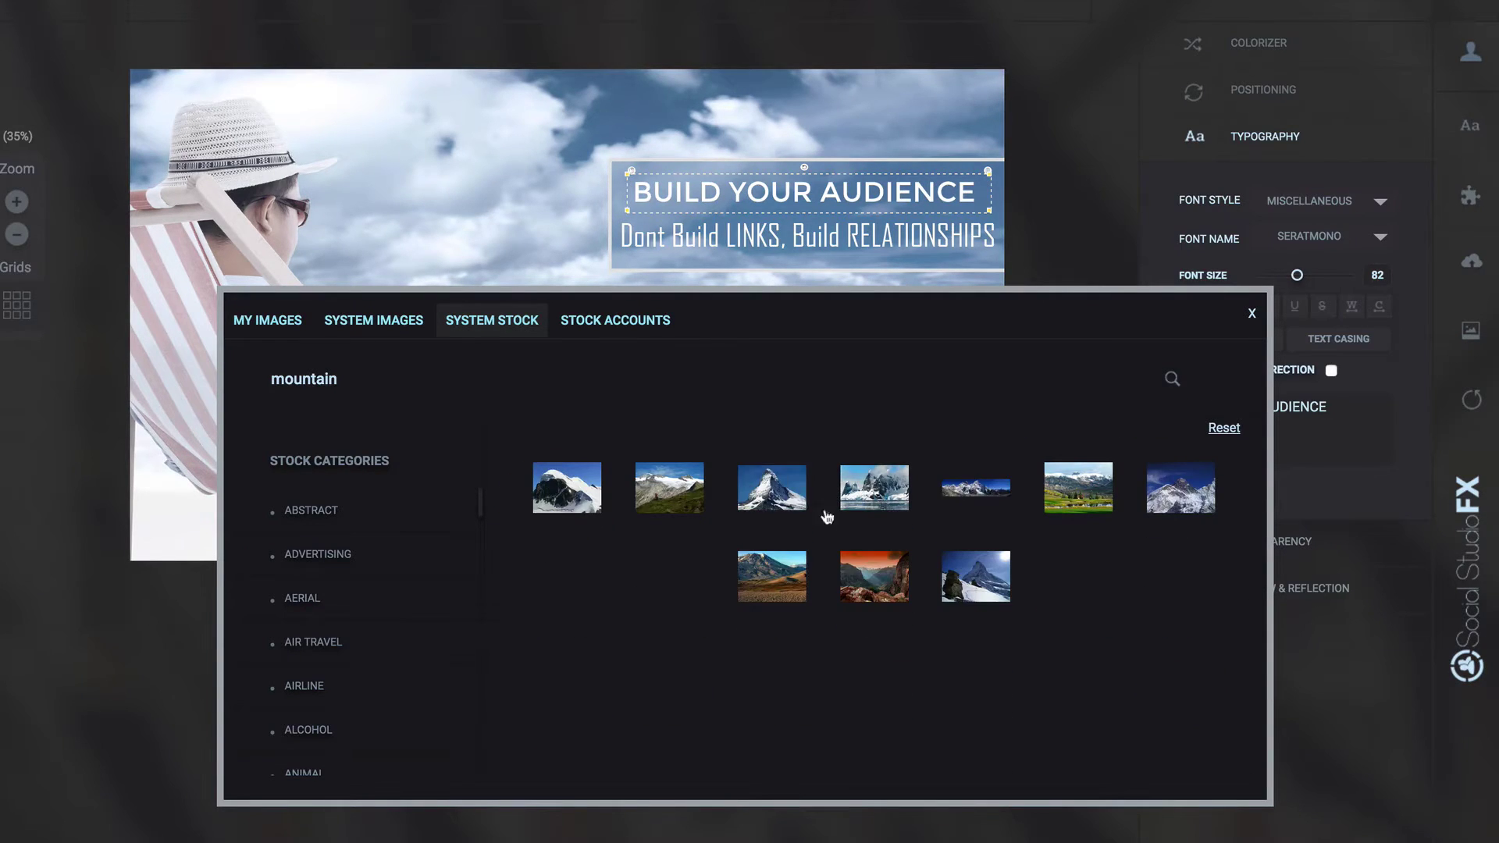
{"action": "left_click", "coordinate": [606, 328]}
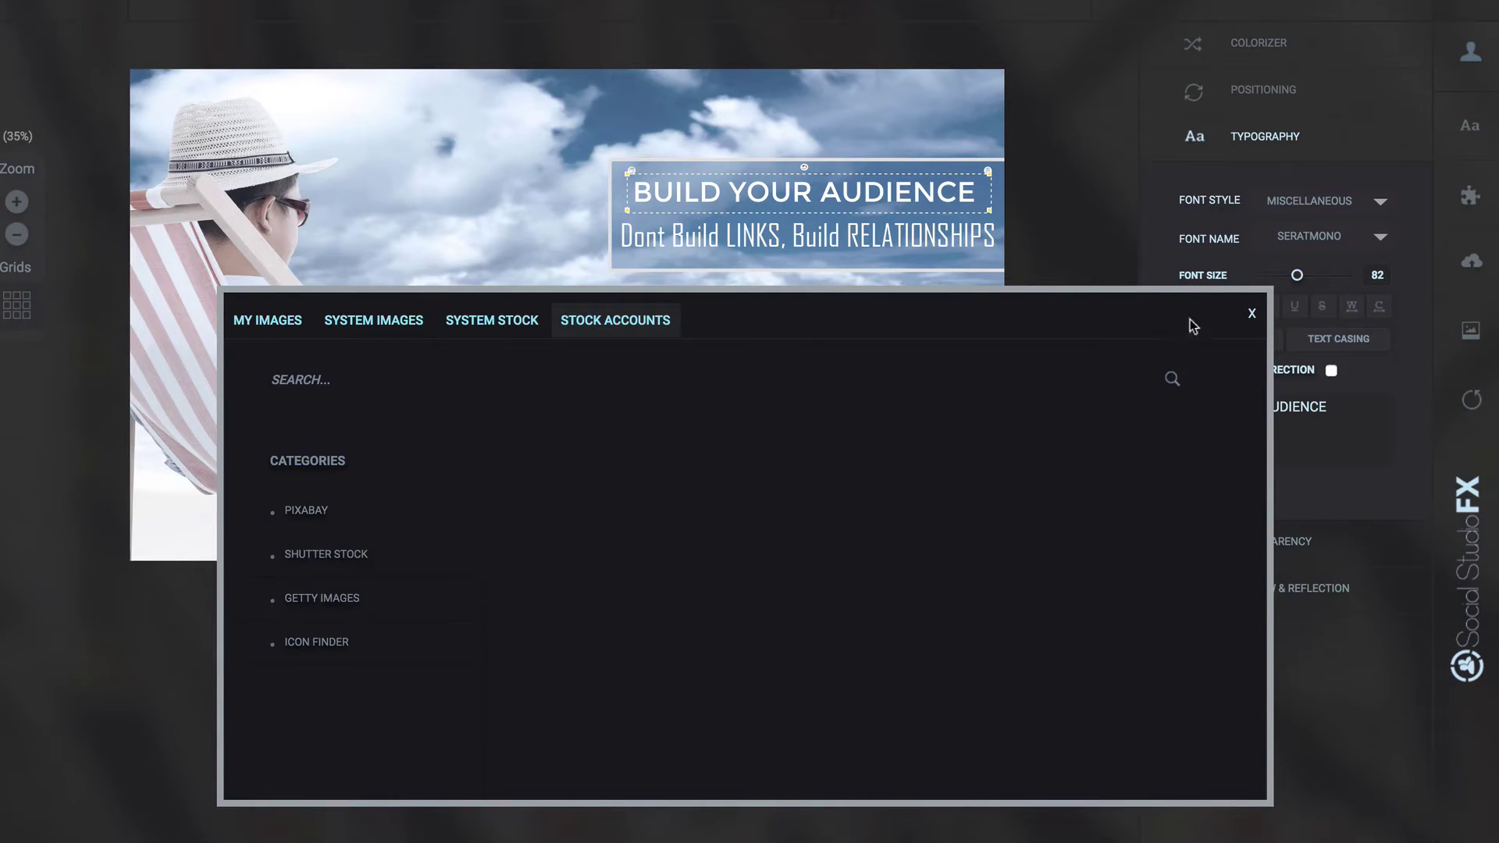
{"action": "left_click", "coordinate": [1252, 313]}
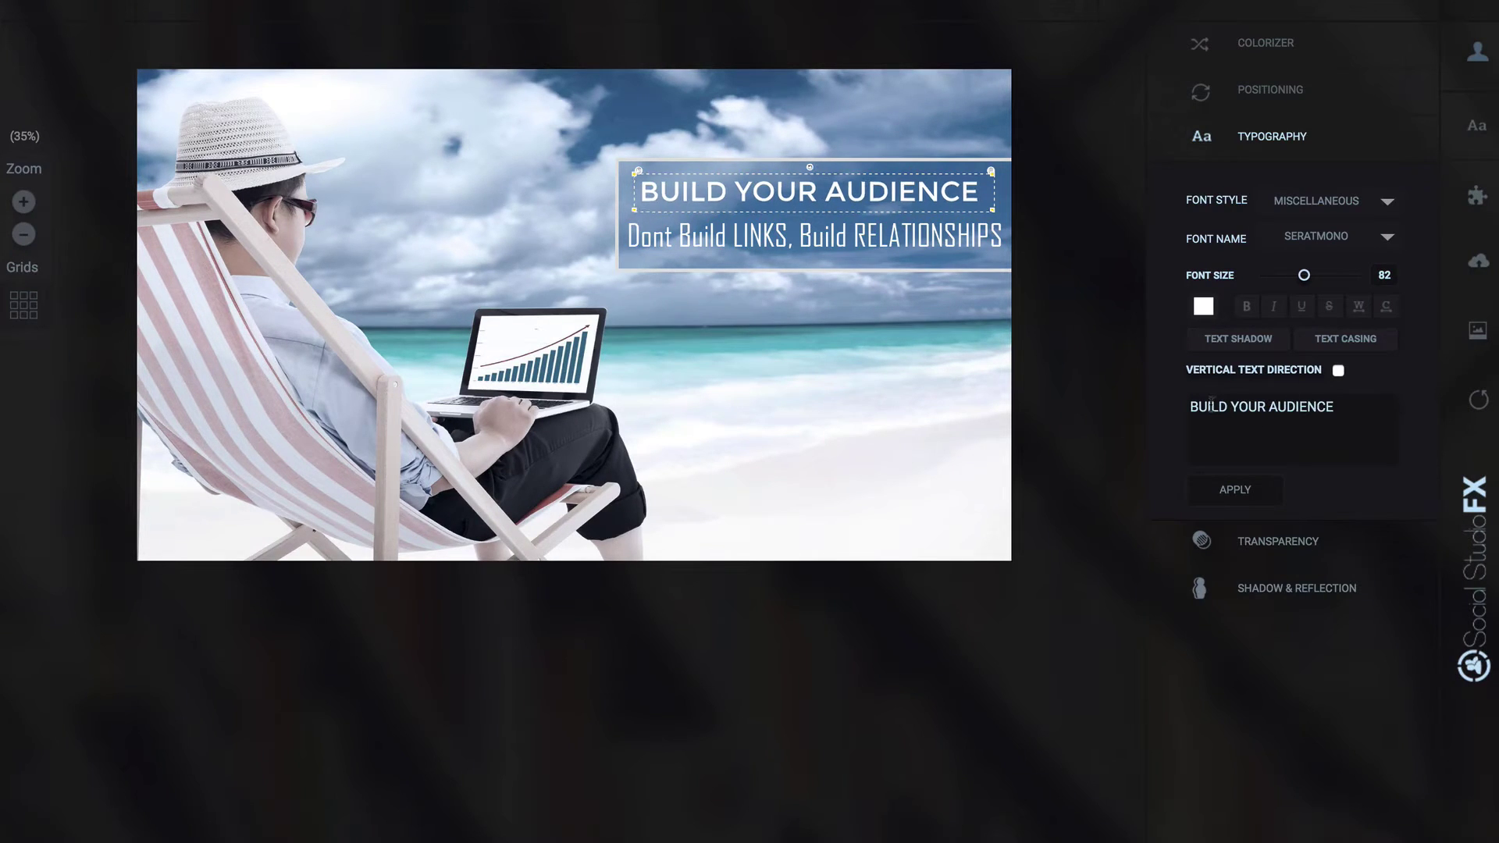
Replace the BUILD YOUR AUDIENCE headline with a larger VIDEO CONSULTING
{"action": "left_click_drag", "start_coordinate": [1345, 407], "coordinate": [1188, 409]}
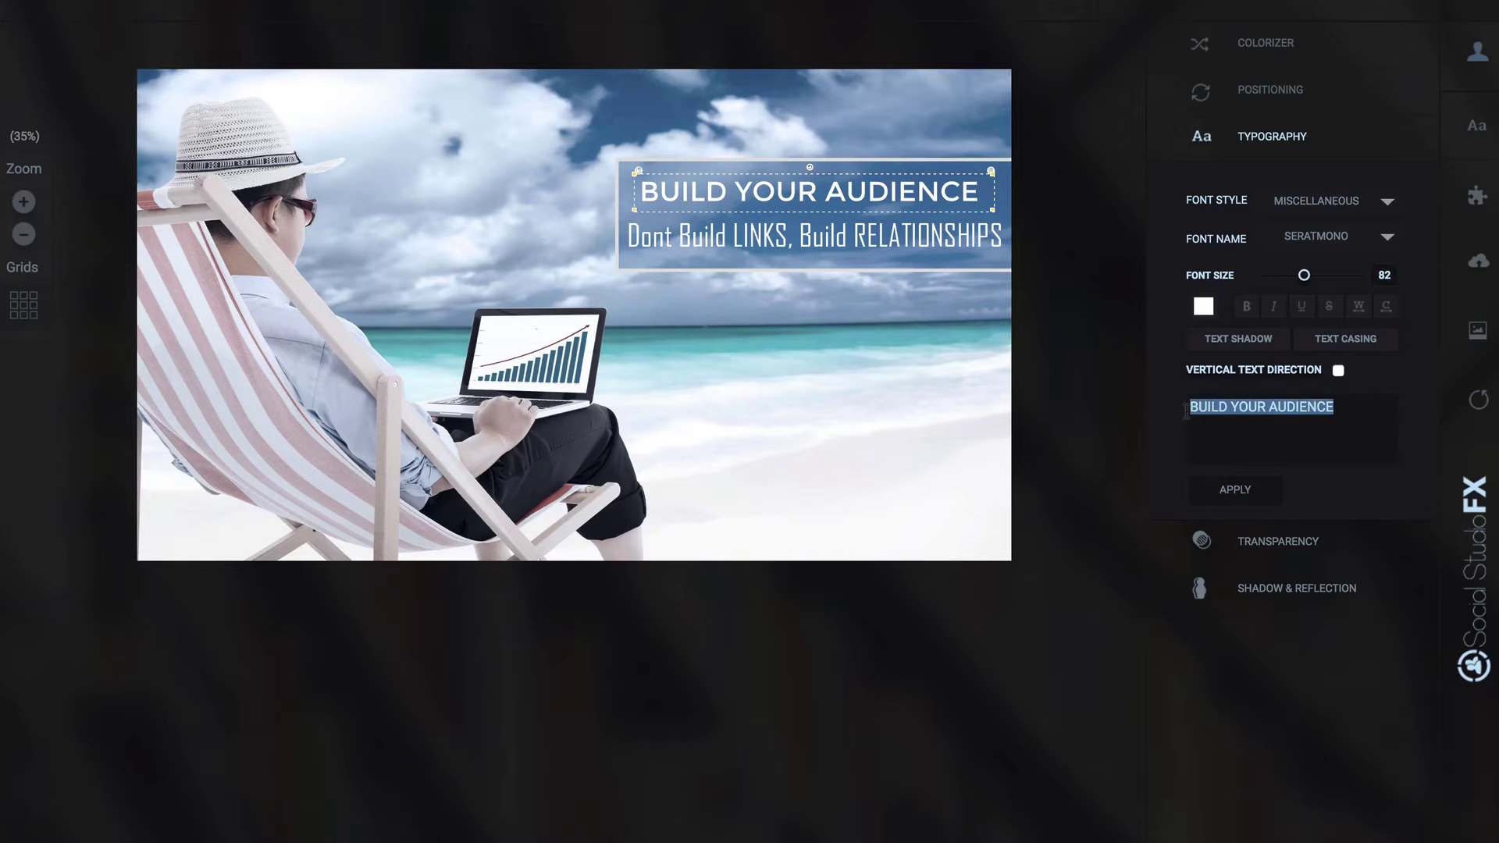
{"action": "type", "text": "VIDEO COIBN"}
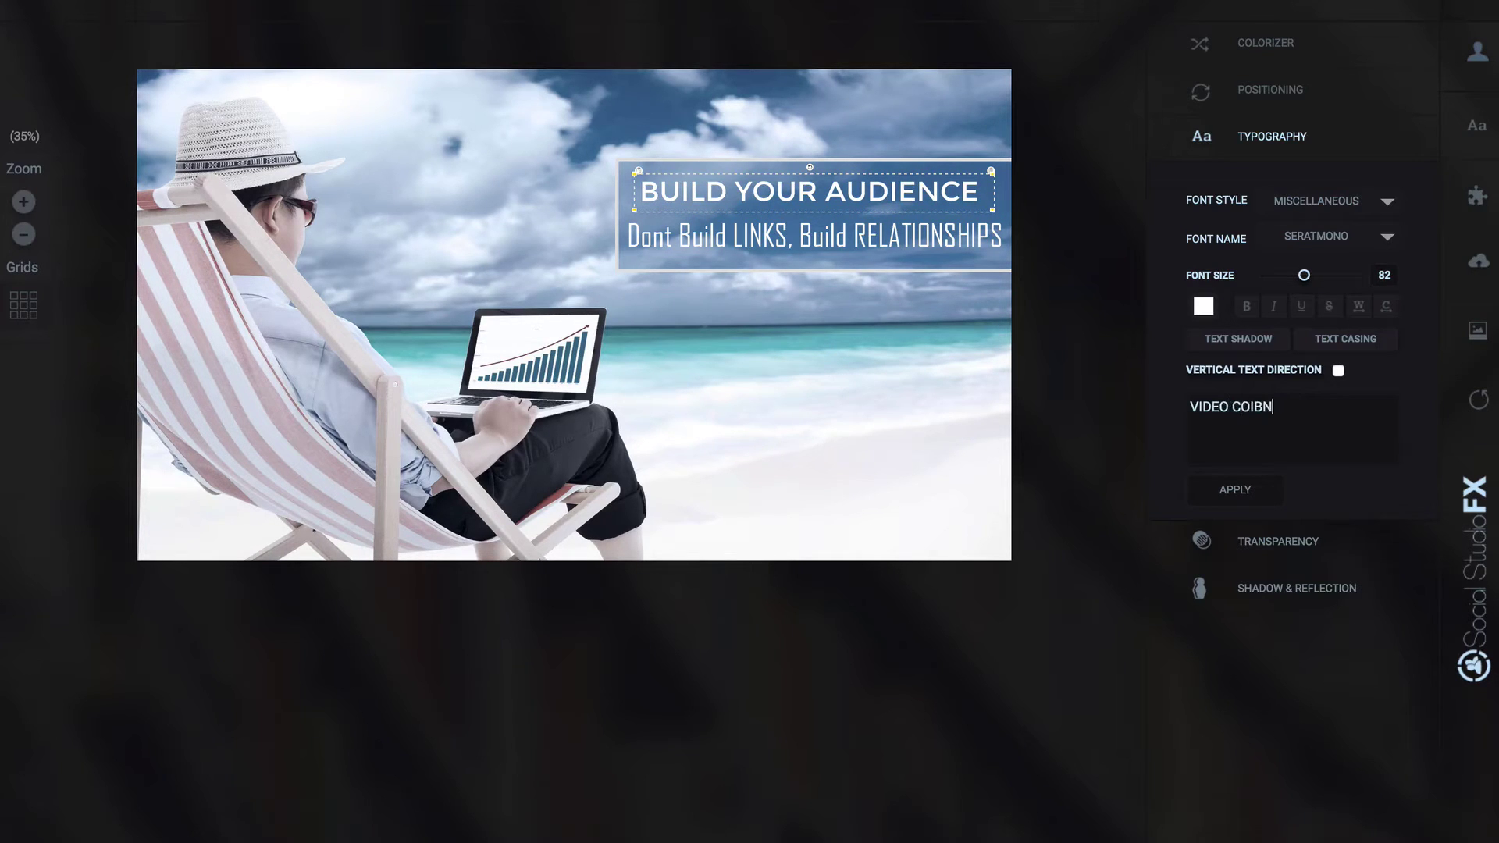
{"action": "key", "text": "BackSpace"}
{"action": "key", "text": "BackSpace"}
{"action": "key", "text": "BackSpace"}
{"action": "type", "text": "NSULTING"}
{"action": "left_click", "coordinate": [1235, 489]}
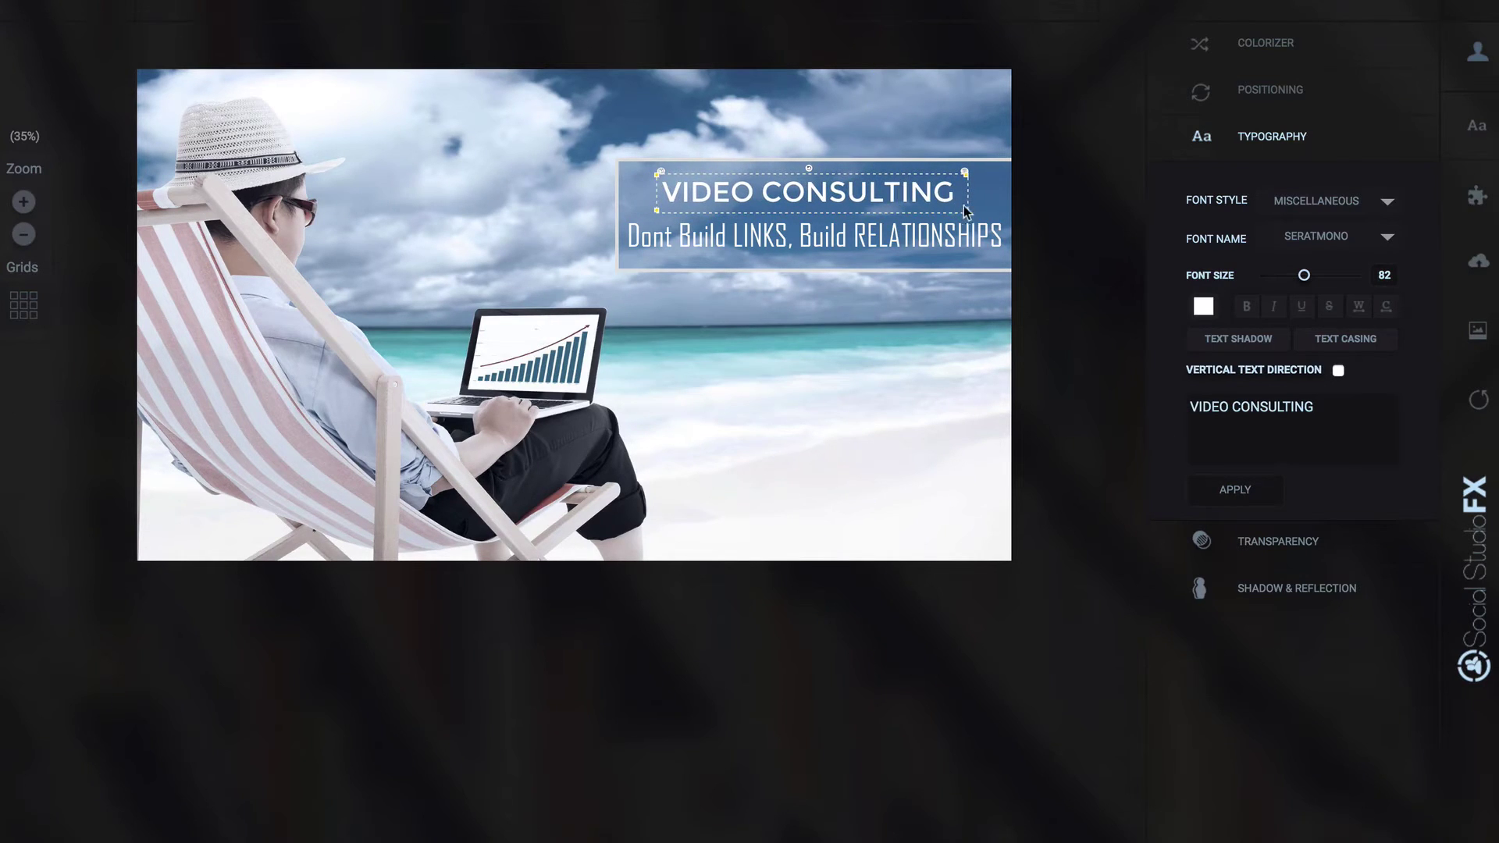
{"action": "left_click_drag", "start_coordinate": [976, 215], "coordinate": [996, 219]}
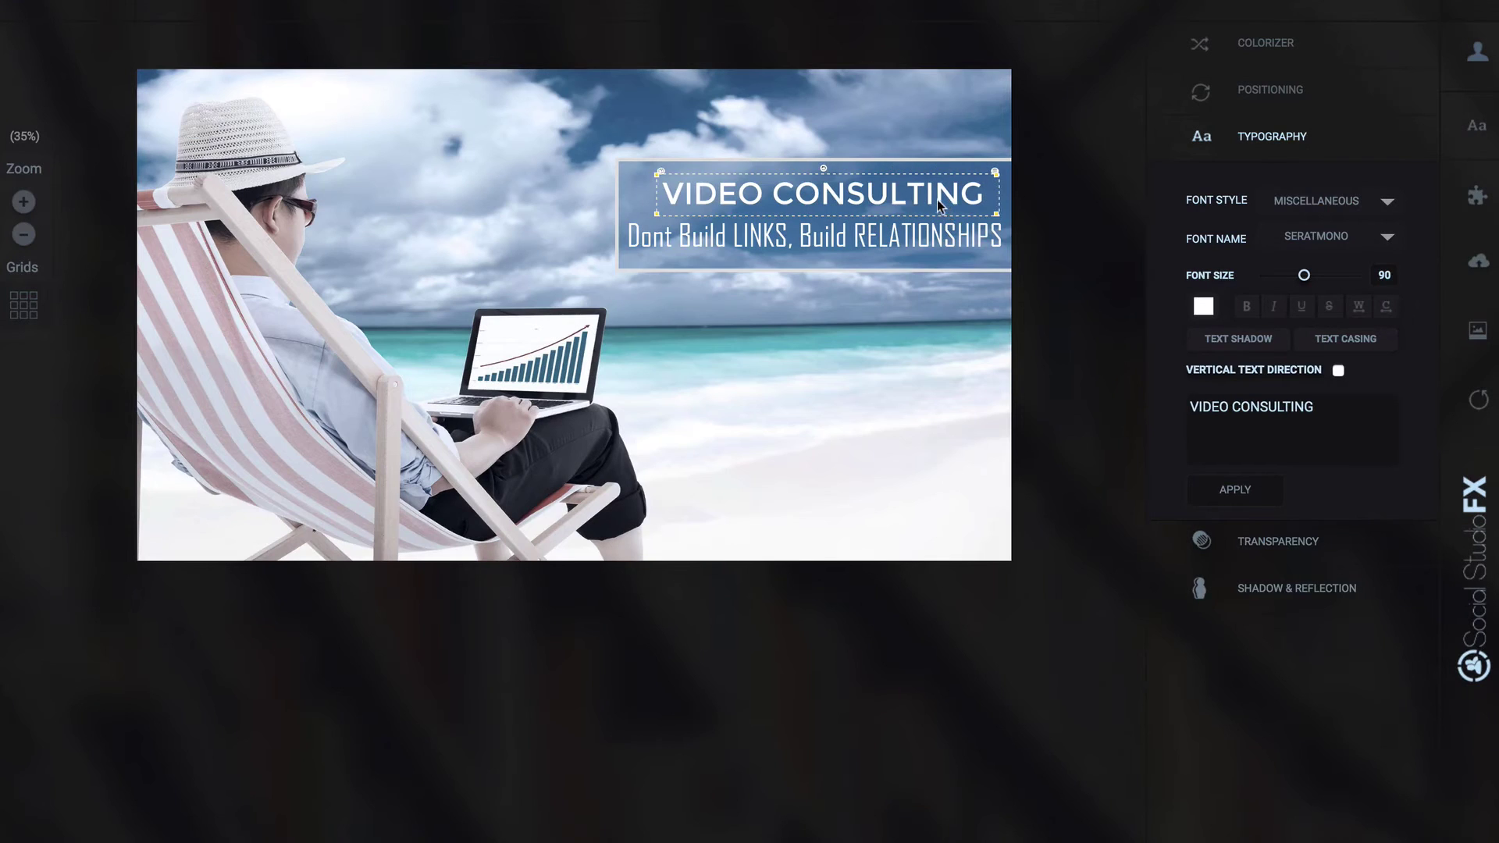
Retype the subtitle as 'Get Traffic, Leads…', correcting the misspelling of Leads
{"action": "left_click", "coordinate": [892, 247]}
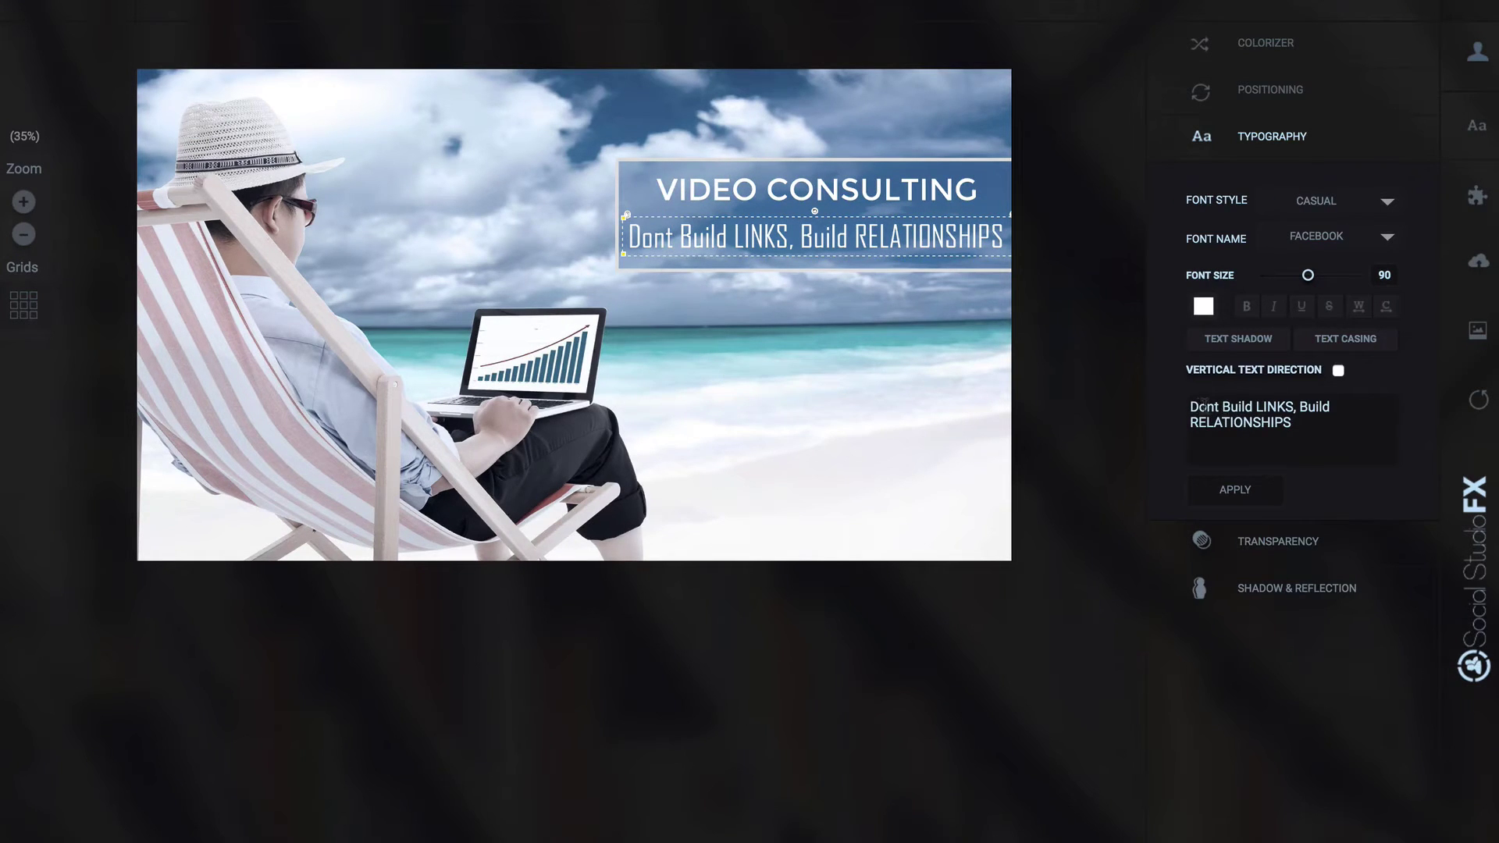
{"action": "key", "text": "ctrl+a"}
{"action": "type", "text": "Get Traffic,"}
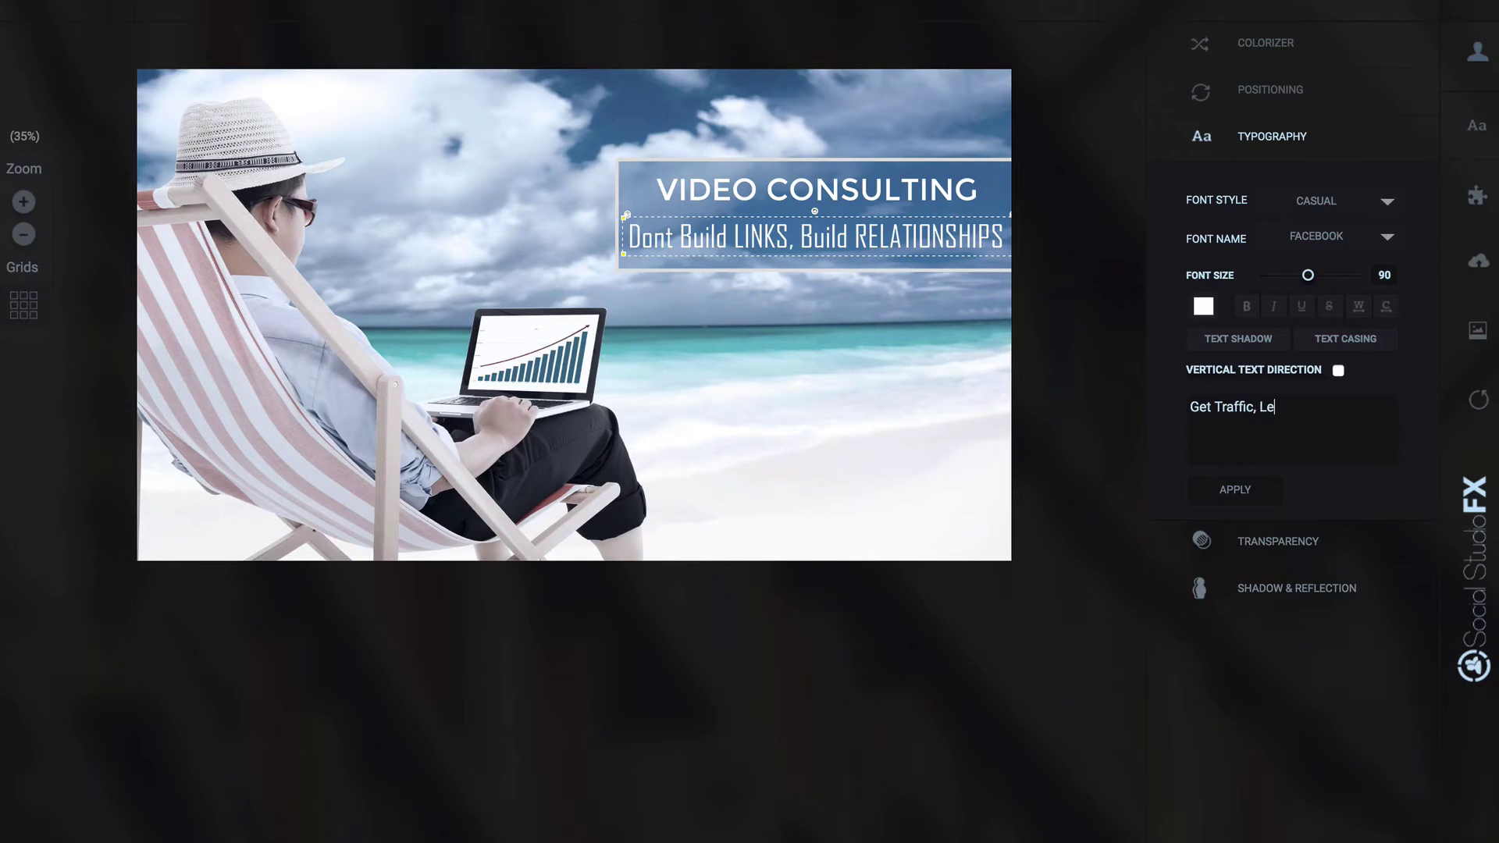
{"action": "type", "text": " Leds"}
{"action": "key", "text": "BackSpace"}
{"action": "key", "text": "BackSpace"}
{"action": "type", "text": "a"}
Apply the new subtitle and move the subtitle, backing rectangle and headline to the banner centre
{"action": "left_click", "coordinate": [1235, 490]}
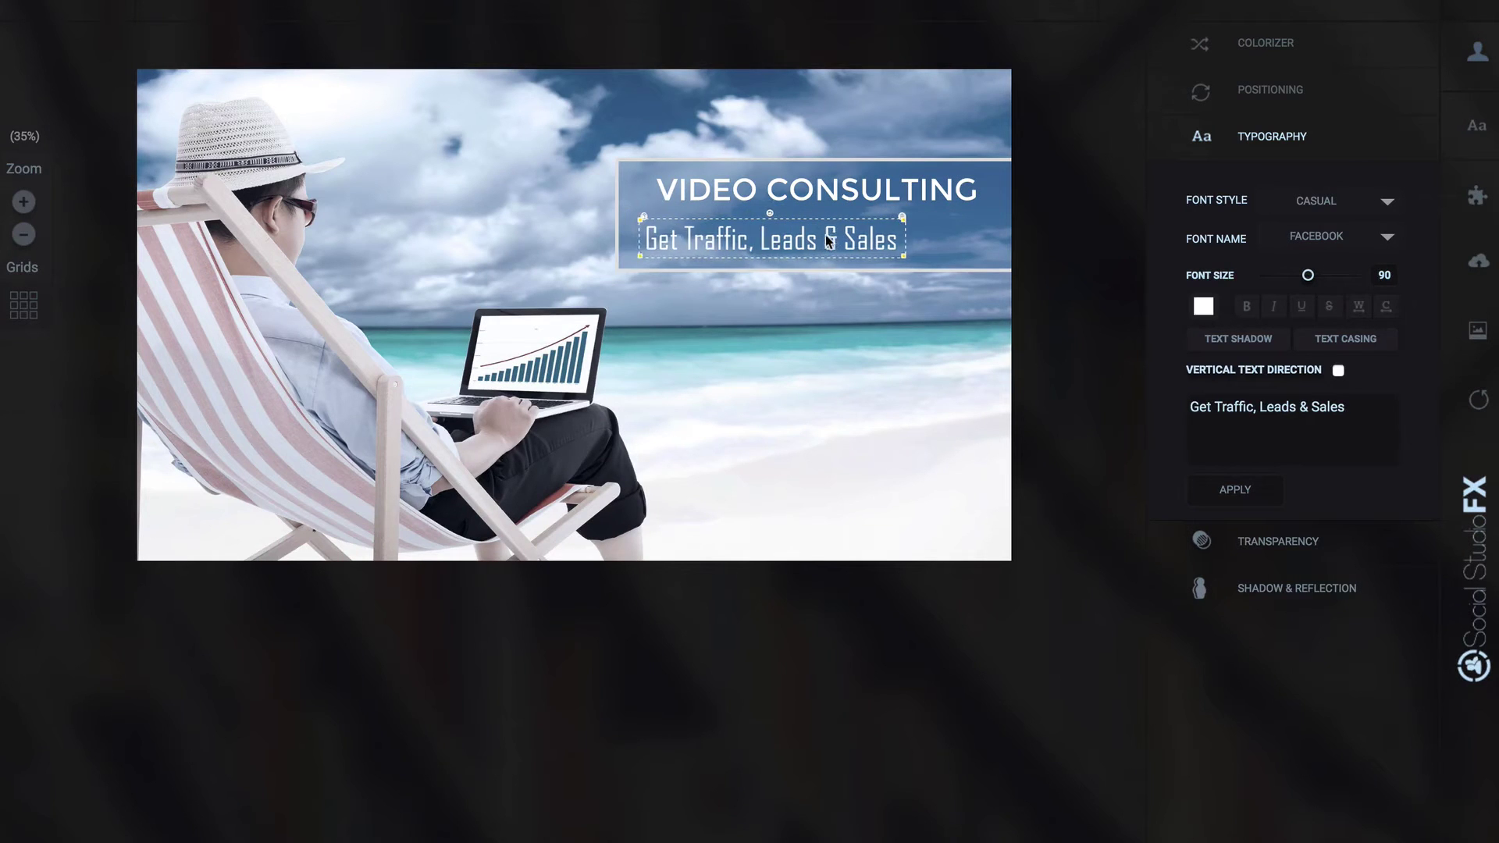
{"action": "left_click_drag", "start_coordinate": [829, 241], "coordinate": [872, 236]}
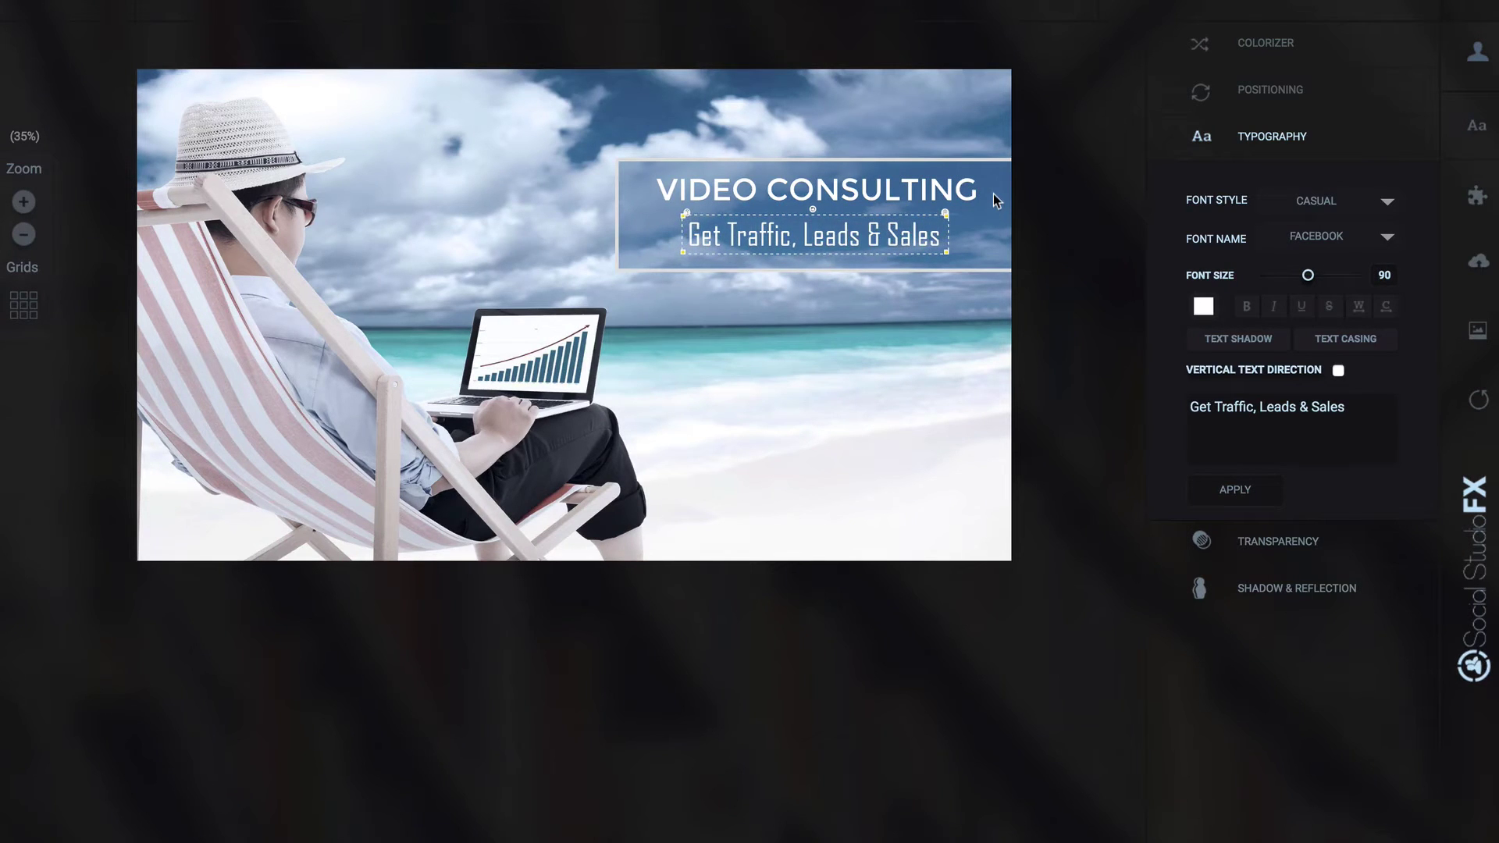
{"action": "left_click_drag", "start_coordinate": [998, 200], "coordinate": [762, 268]}
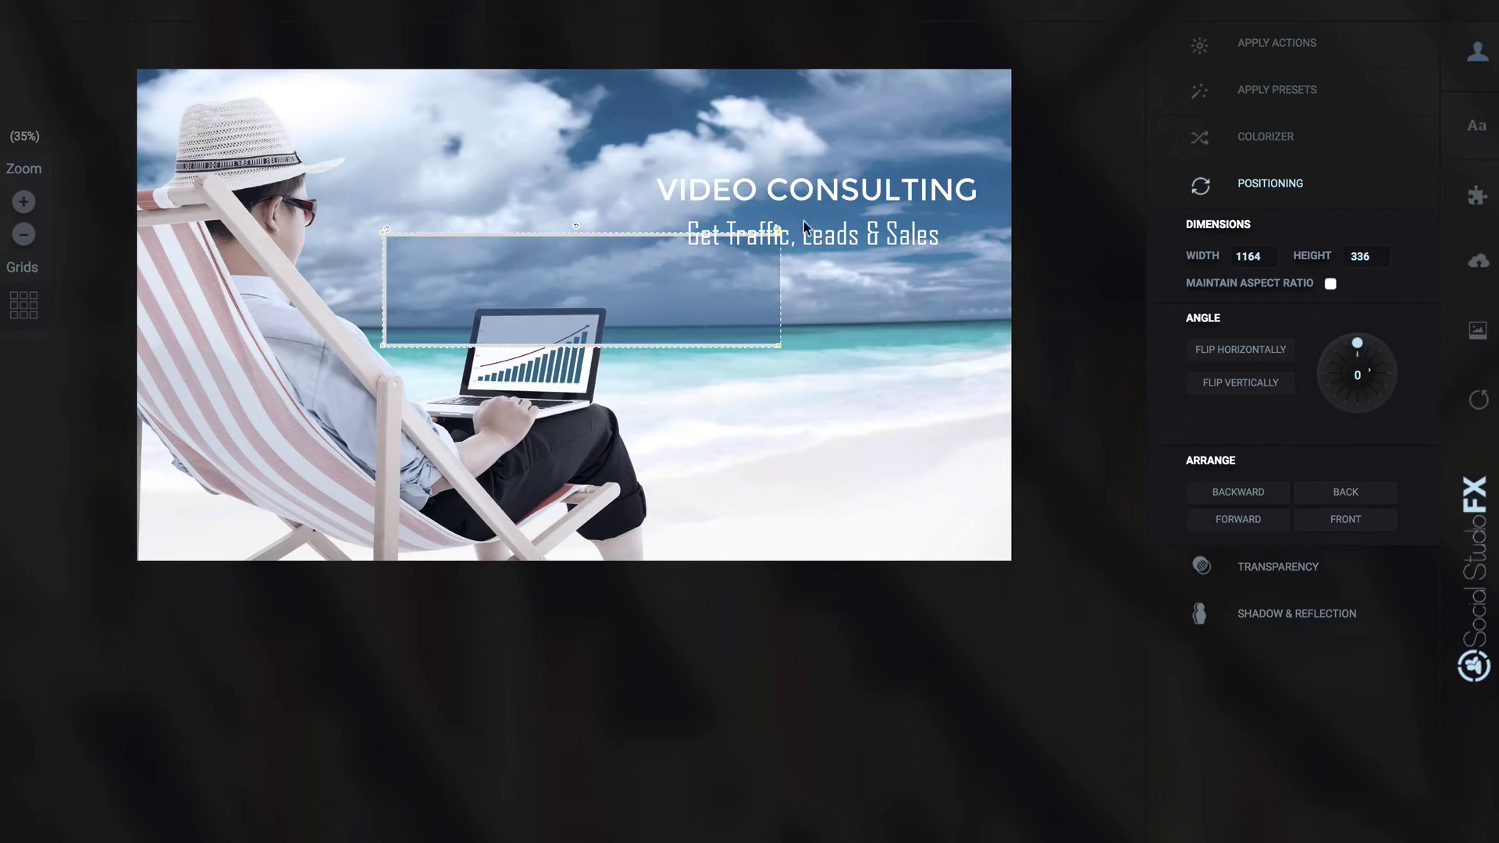
{"action": "left_click", "coordinate": [821, 190]}
{"action": "left_click_drag", "start_coordinate": [821, 190], "coordinate": [606, 266]}
{"action": "left_click_drag", "start_coordinate": [810, 242], "coordinate": [615, 316]}
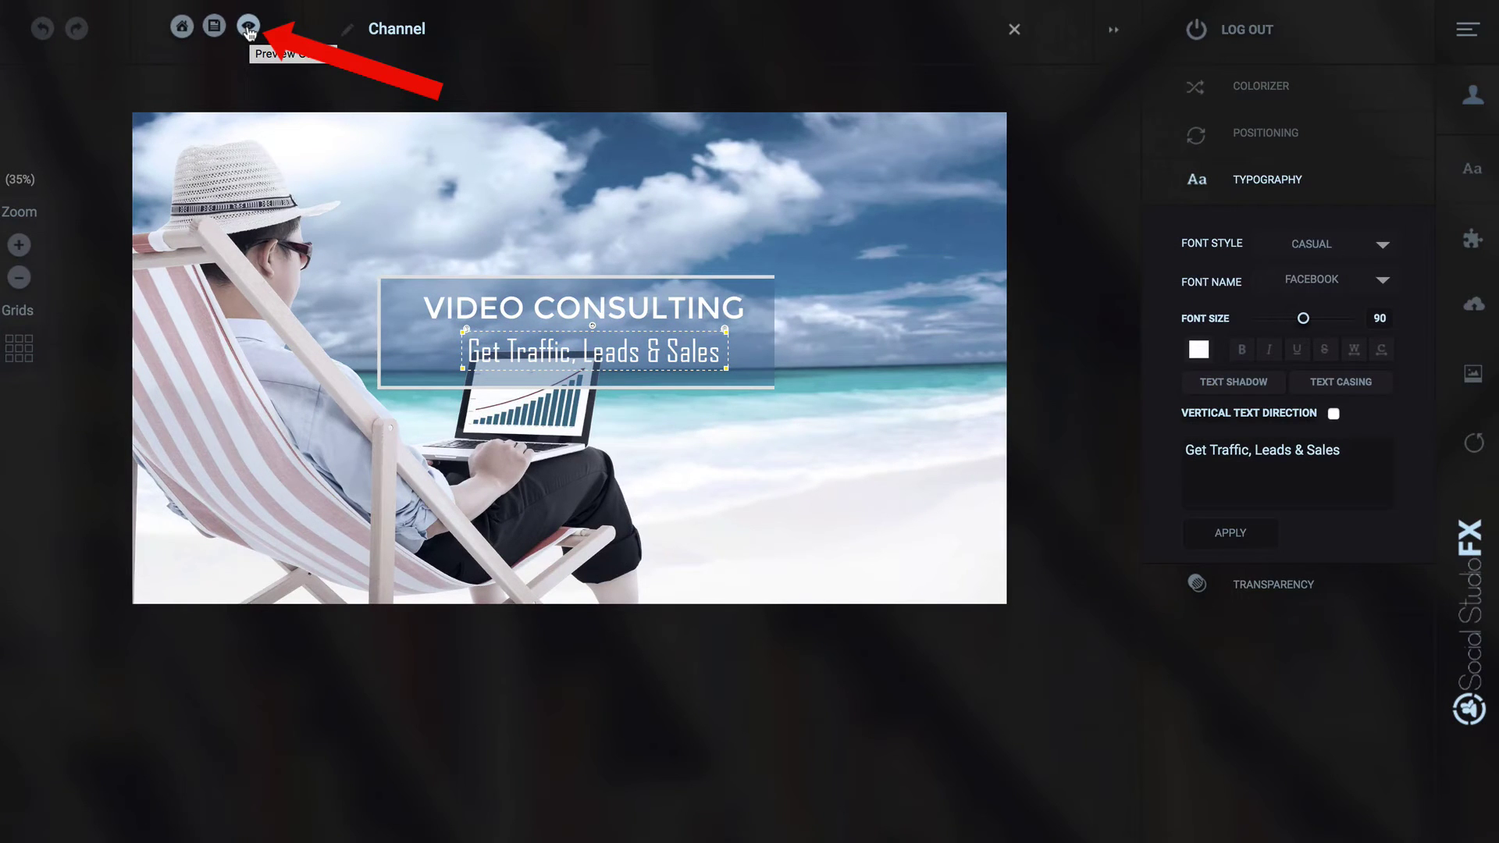
Preview the finished banner with its JPG download options
{"action": "left_click", "coordinate": [248, 28]}
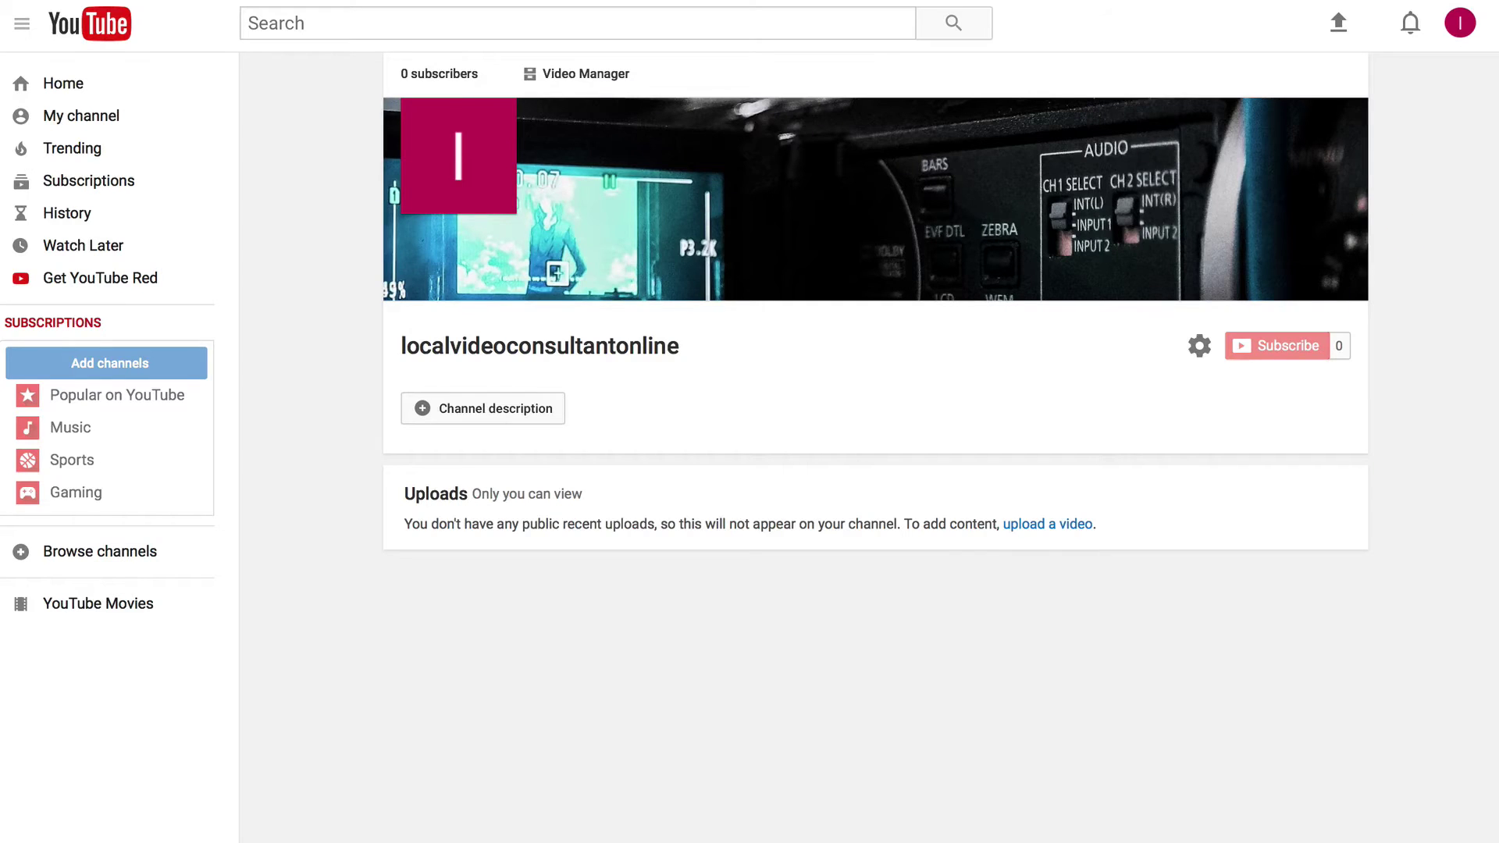
Upload Channel (2).jpg from the computer as the new channel art
{"action": "left_click", "coordinate": [1350, 121]}
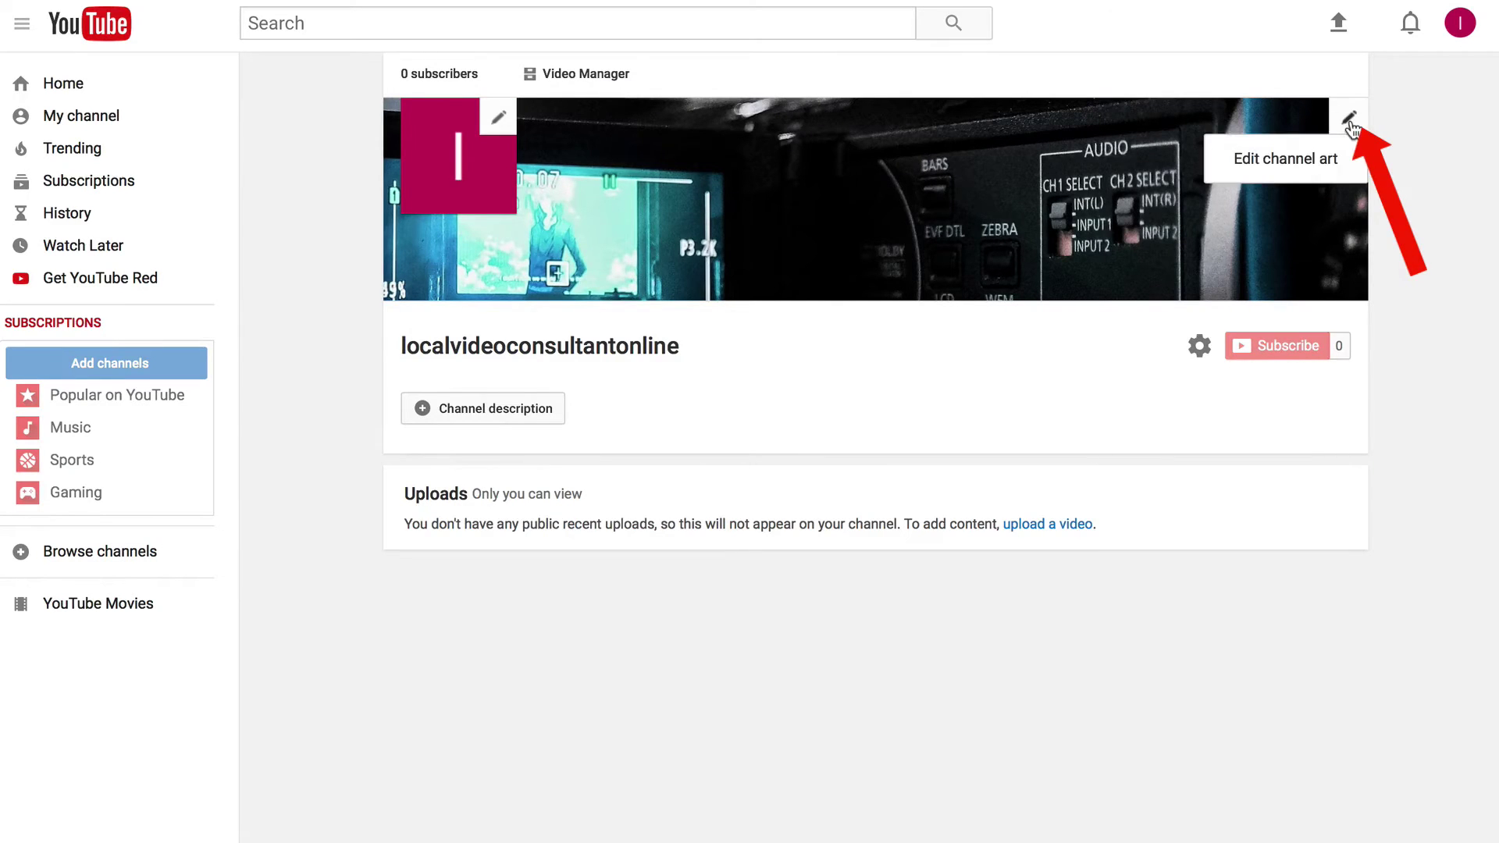
{"action": "left_click", "coordinate": [1301, 158]}
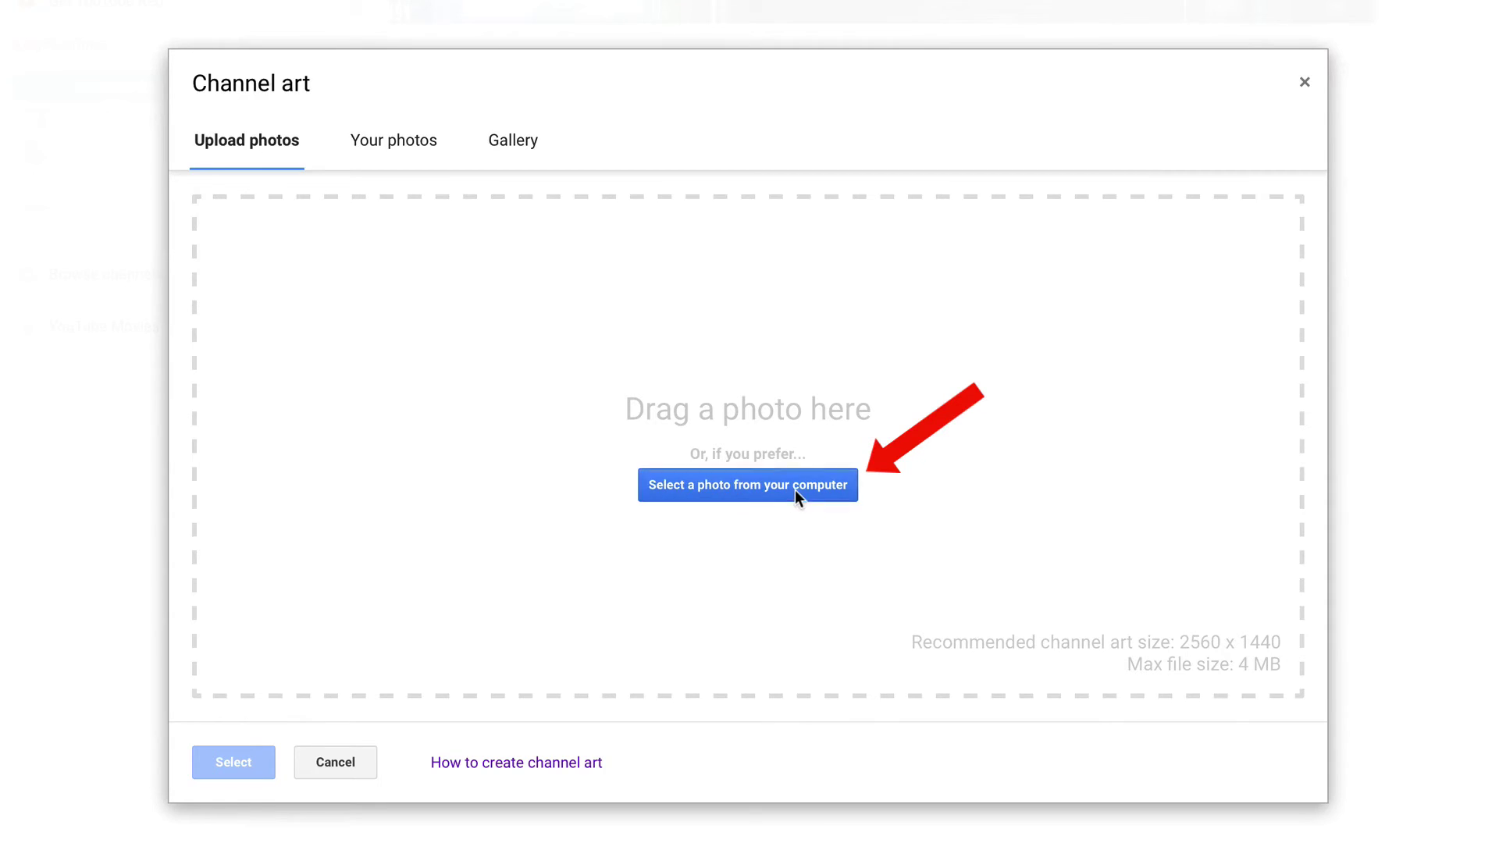
{"action": "left_click", "coordinate": [795, 489]}
{"action": "left_click", "coordinate": [380, 156]}
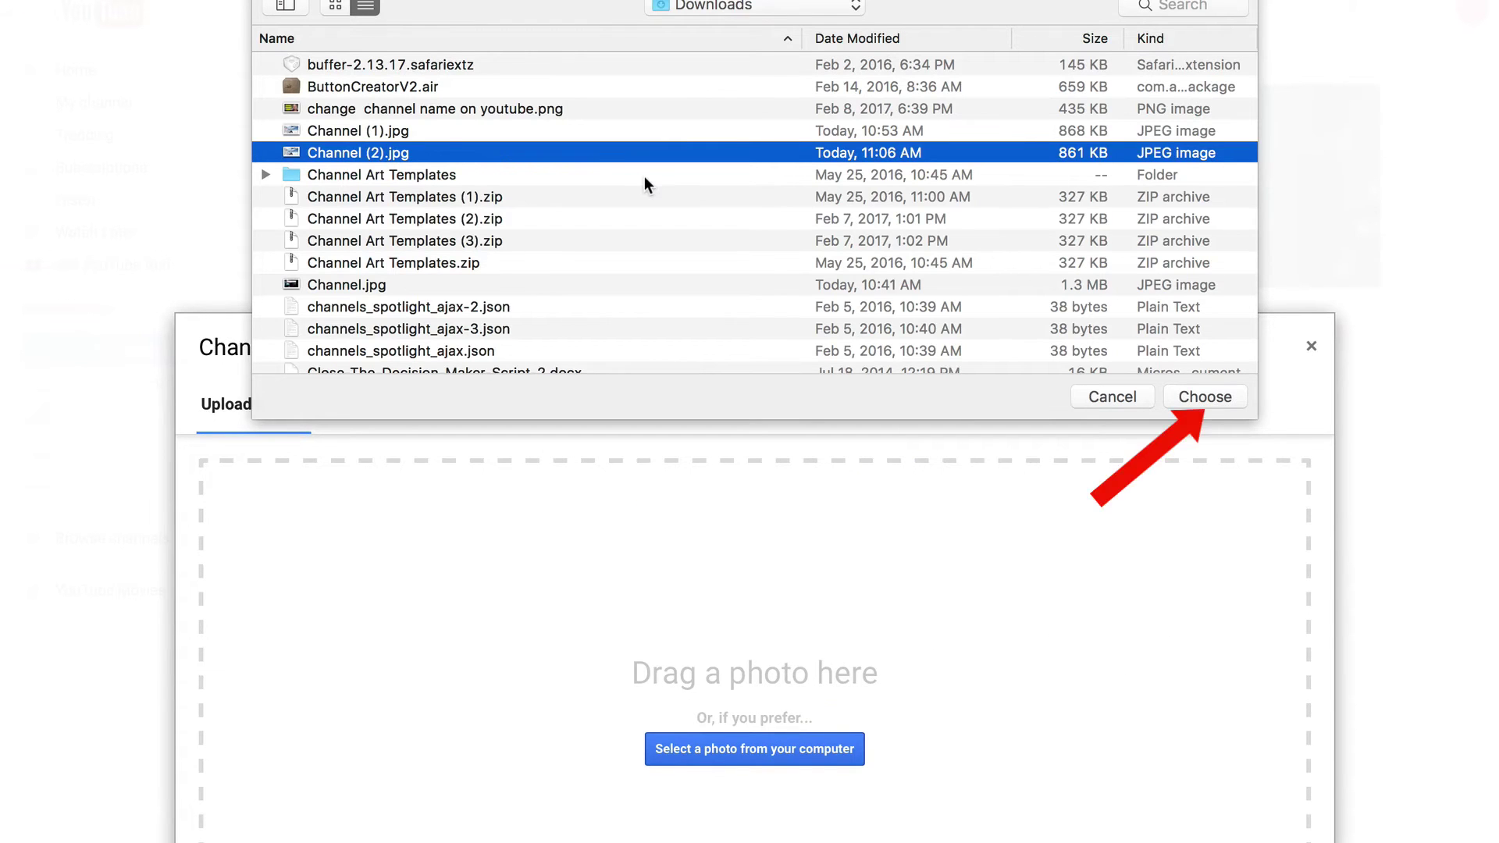
{"action": "left_click", "coordinate": [1205, 397]}
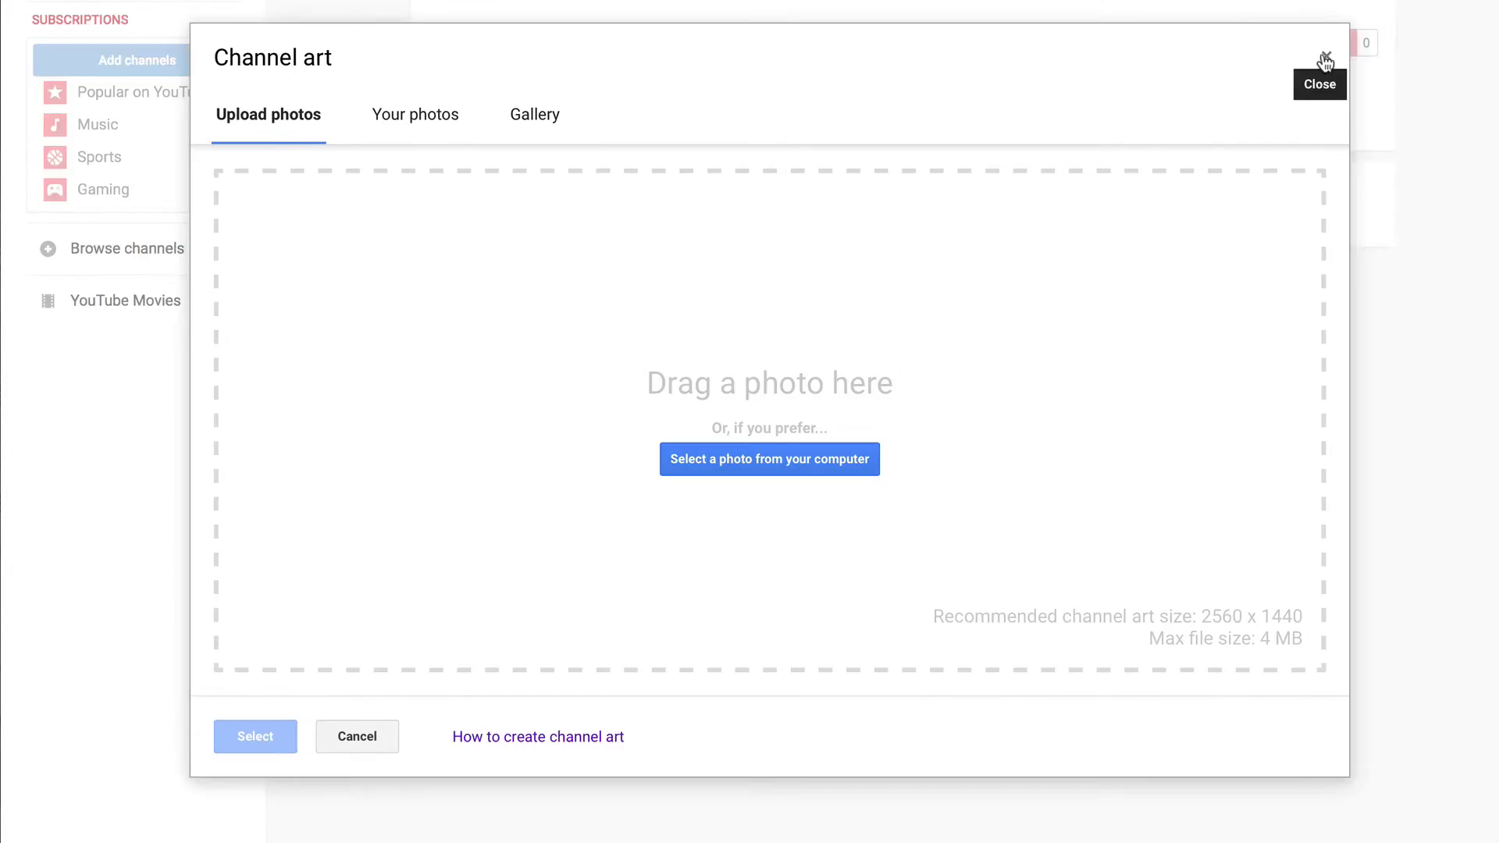
Accept the banner crop, then open and close the channel description editor
{"action": "left_click", "coordinate": [1325, 56]}
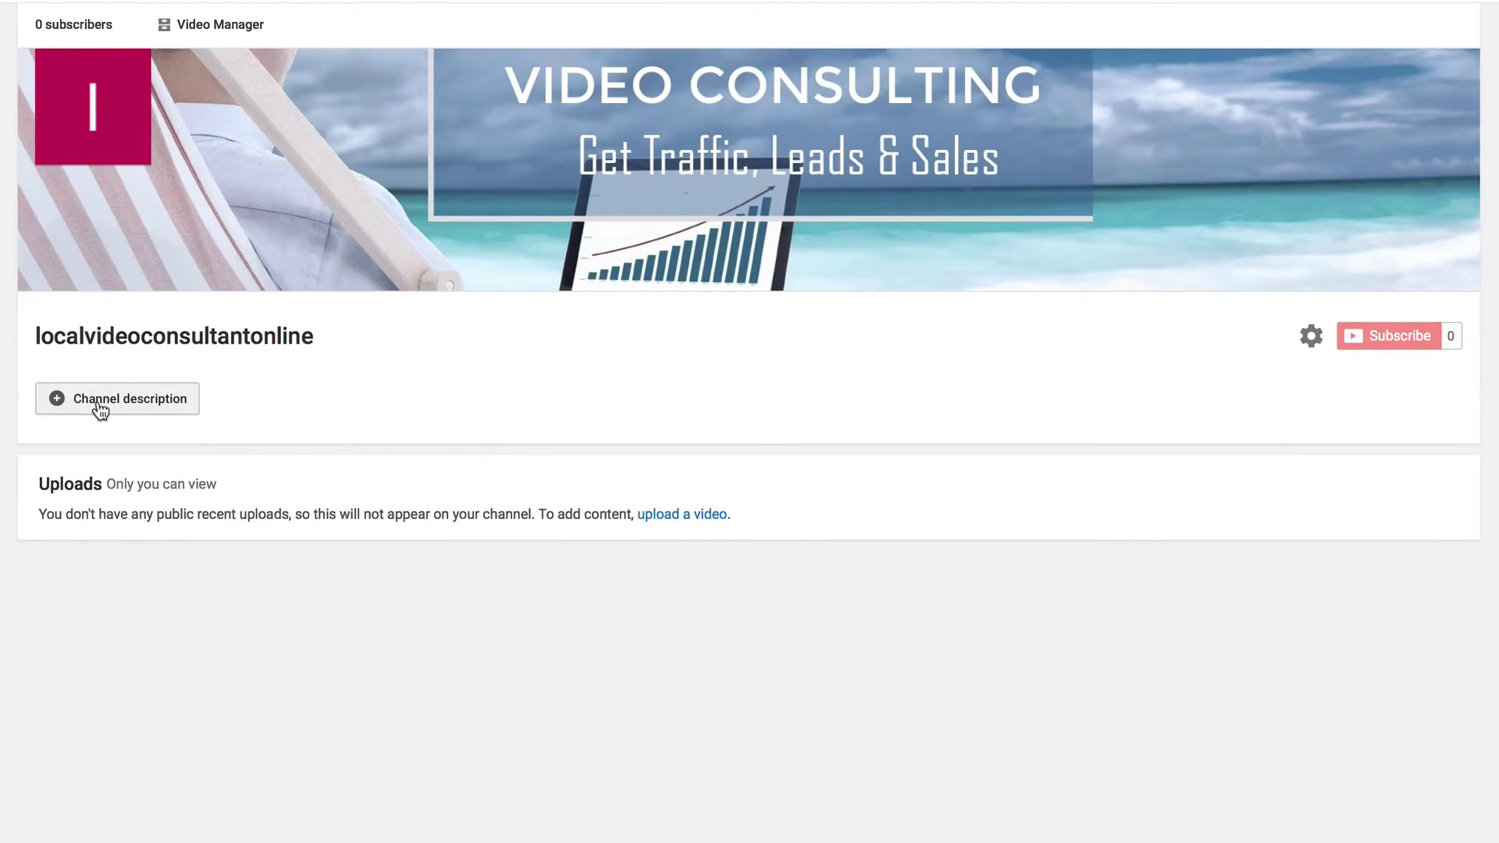
{"action": "left_click", "coordinate": [100, 406]}
{"action": "left_click", "coordinate": [1432, 559]}
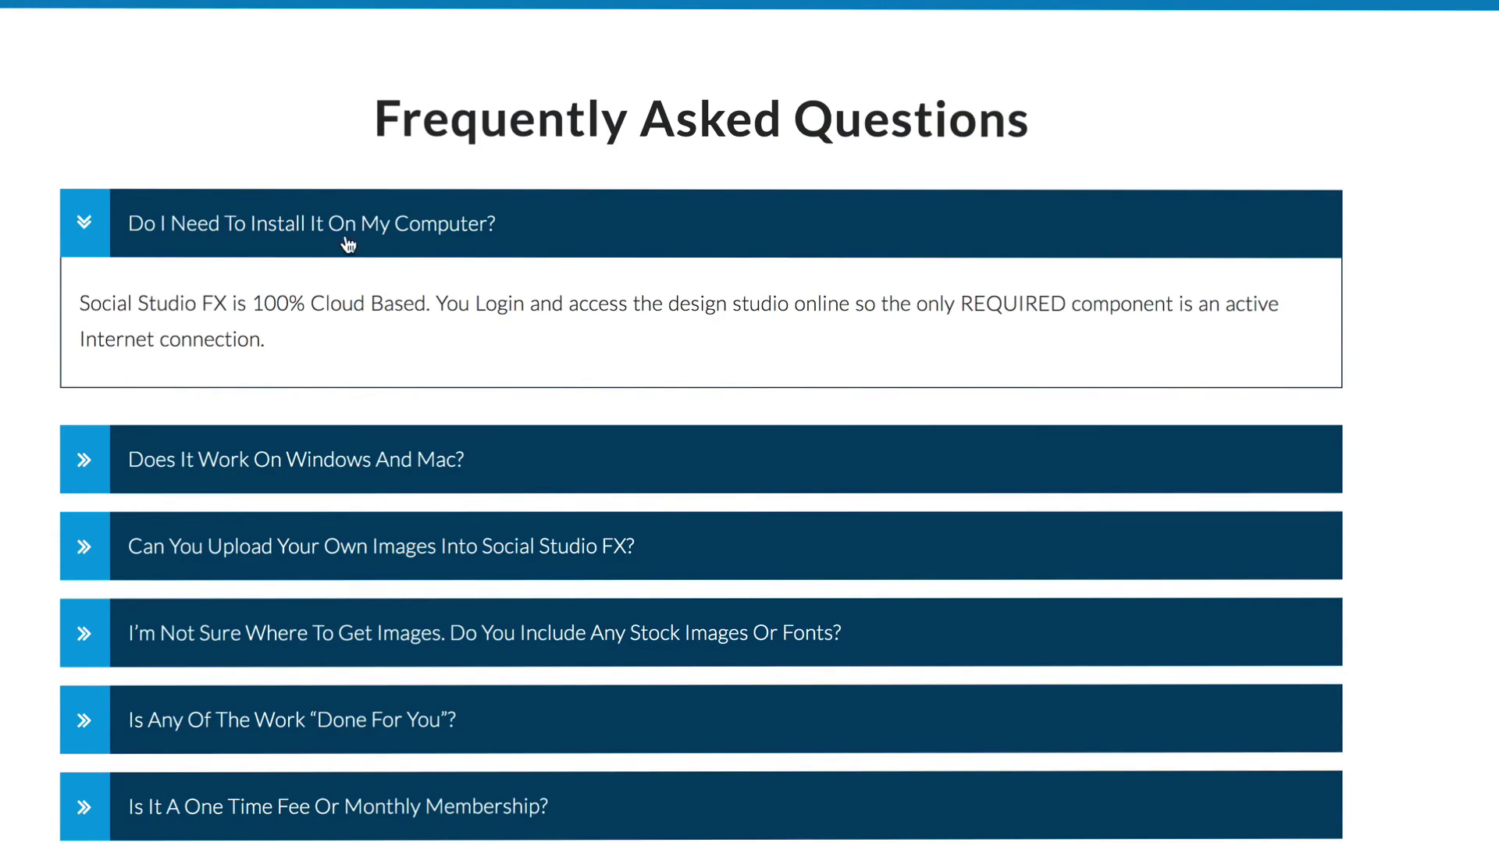
Collapse the installation answer and expand the one about uploading your own images
{"action": "left_click", "coordinate": [242, 237]}
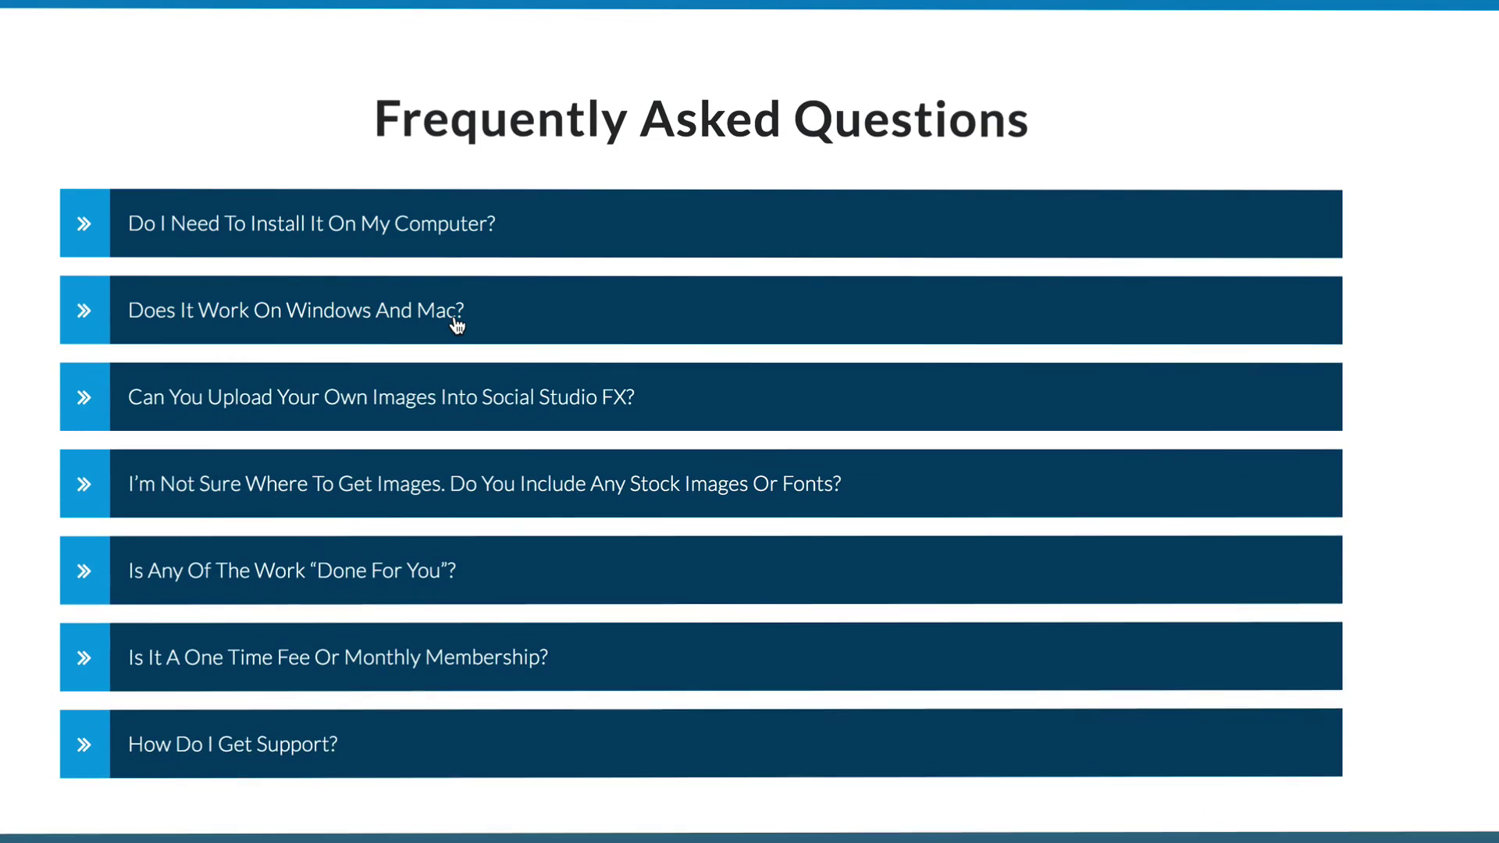
{"action": "left_click", "coordinate": [359, 403]}
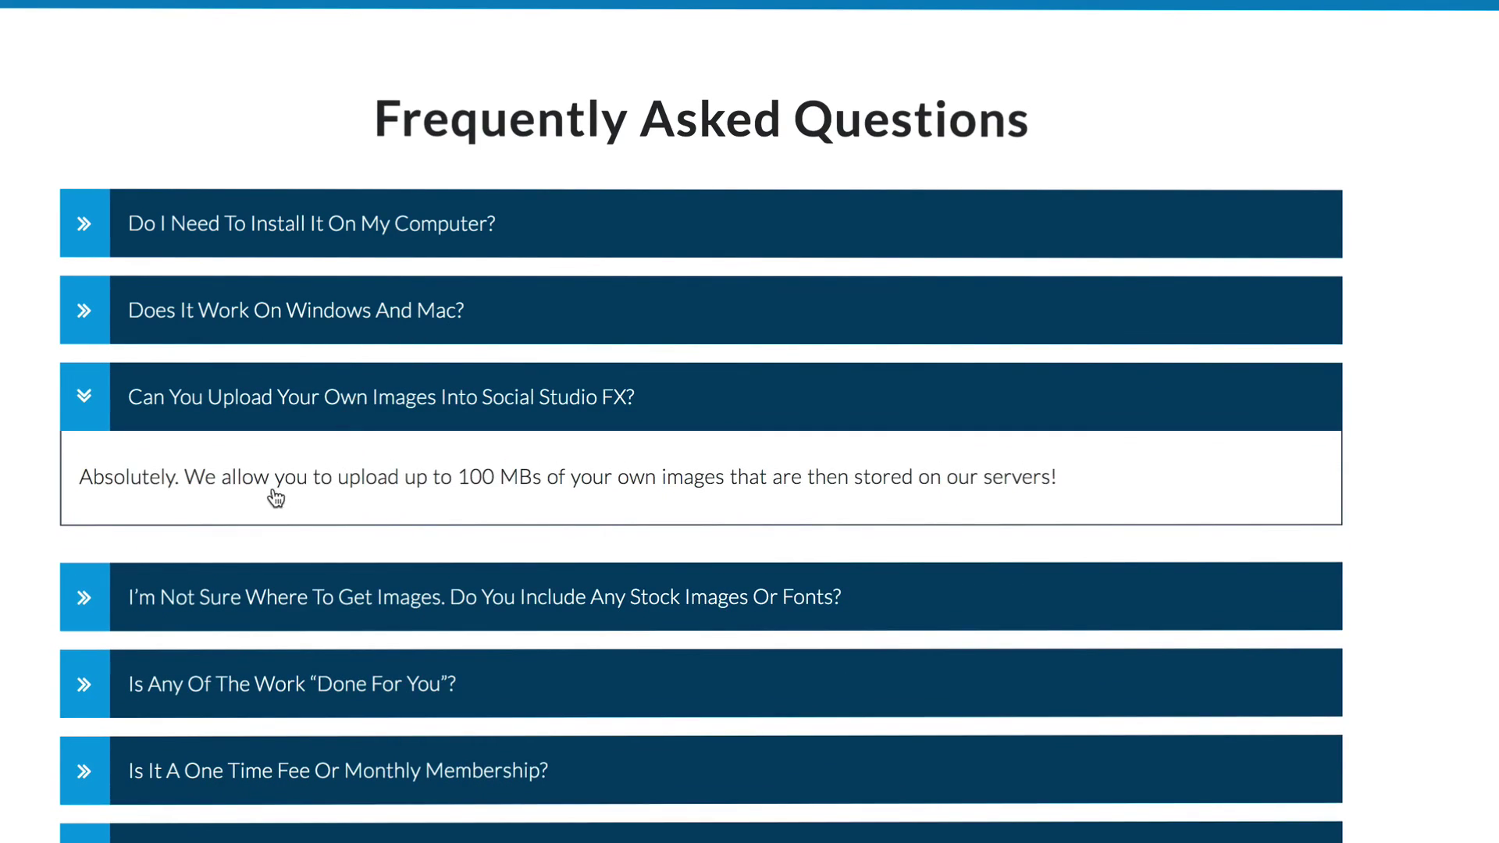